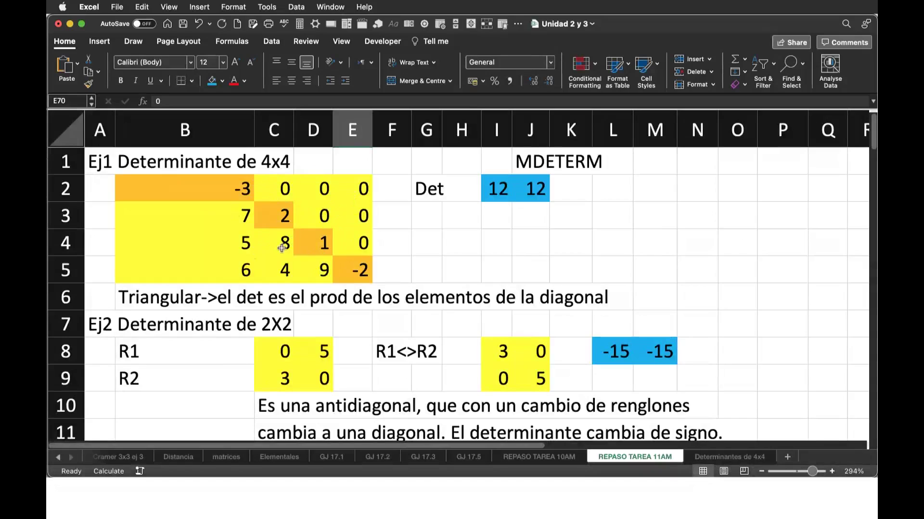
# Step: Switch to the Determinantes de 4x4 sheet and select cell A12 below the worked example
pyautogui.click(733, 458)
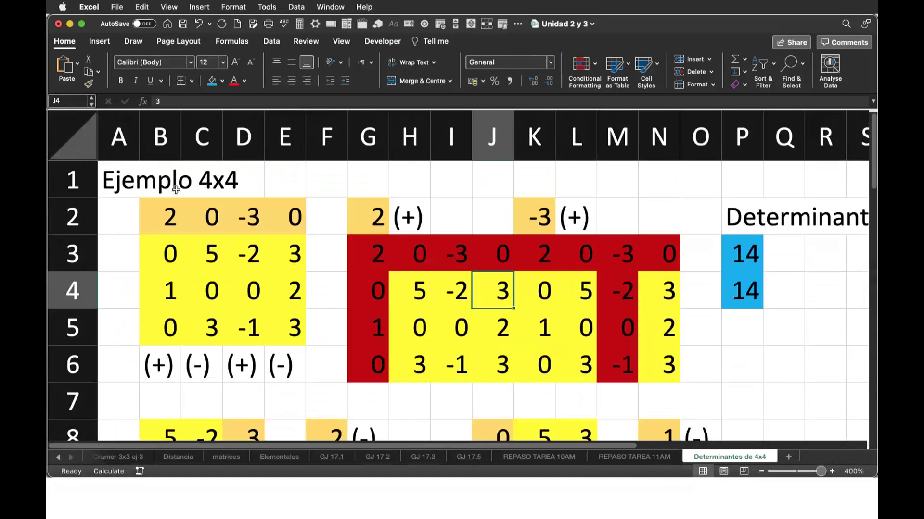
pyautogui.scroll(-1, 407, 351)
pyautogui.scroll(-4, 408, 349)
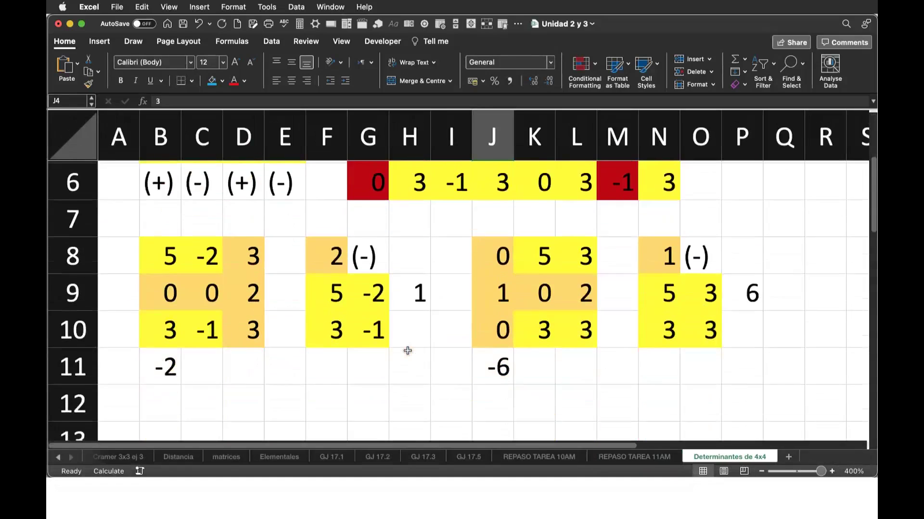
pyautogui.scroll(-2, 407, 349)
pyautogui.scroll(-2, 288, 303)
pyautogui.click(130, 261)
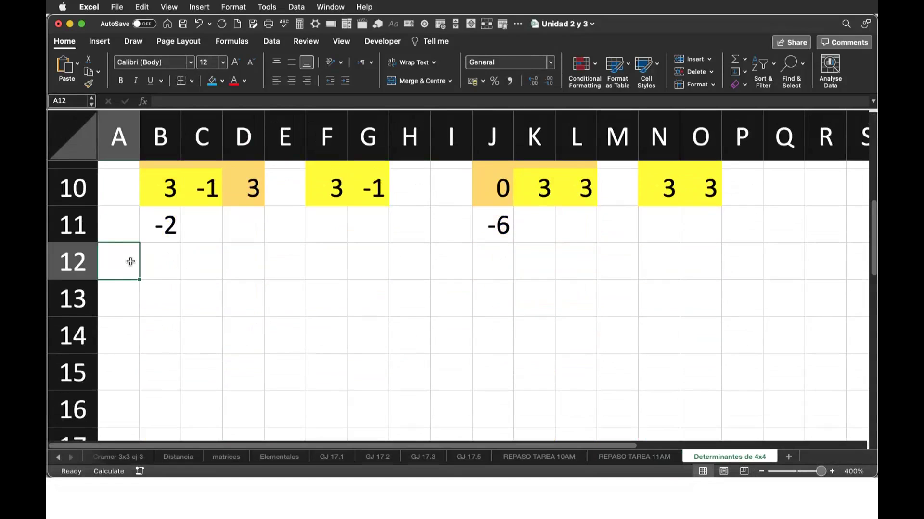
# Step: Enter the heading 'Ej Determinante 4x4' in cell A12
pyautogui.write('EJ')
pyautogui.press('BackSpace')
pyautogui.write('j Determian')
pyautogui.press('BackSpace')
pyautogui.press('BackSpace')
pyautogui.write('nante ')
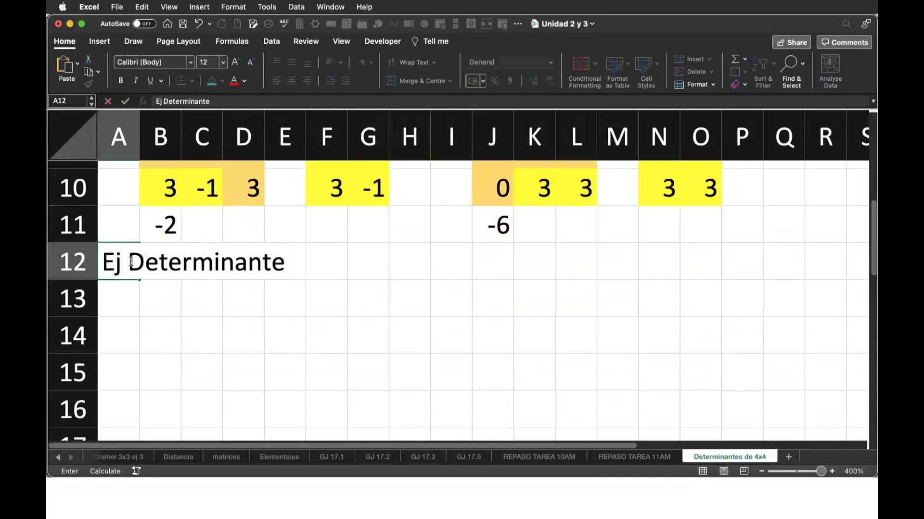
pyautogui.write('4x4')
pyautogui.click(324, 308)
# Step: Fill the block B13:E16 yellow for the new matrix
pyautogui.moveTo(165, 295)
pyautogui.mouseDown()
pyautogui.moveTo(281, 381)
pyautogui.moveTo(280, 402)
pyautogui.mouseUp()
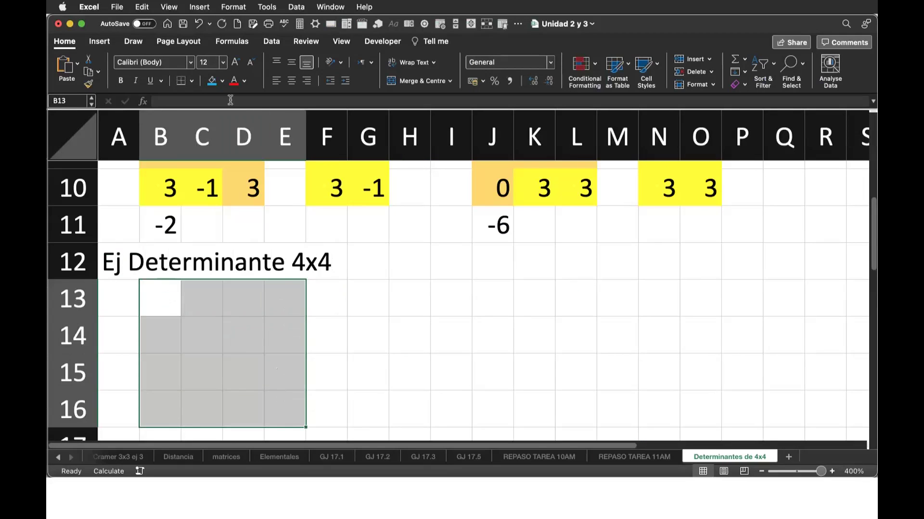
pyautogui.click(222, 81)
pyautogui.click(246, 212)
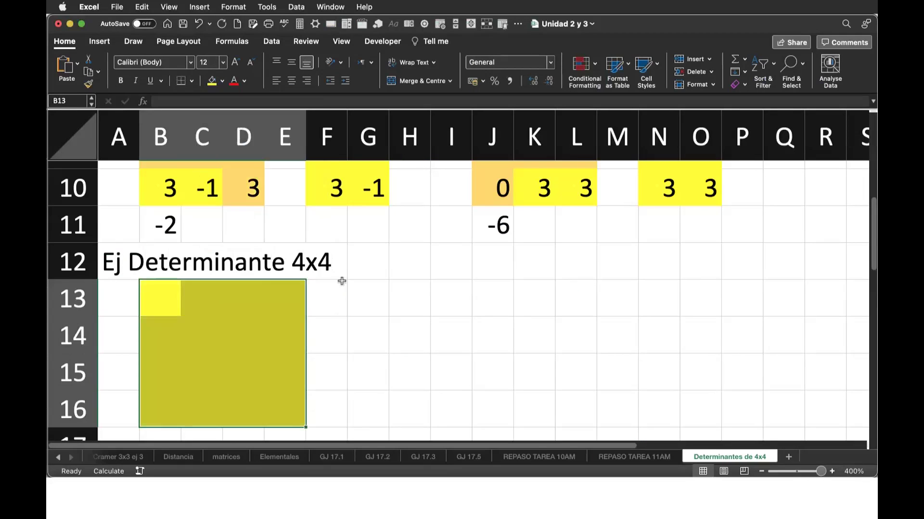
pyautogui.click(368, 303)
pyautogui.scroll(-1, 369, 304)
pyautogui.scroll(-2, 369, 303)
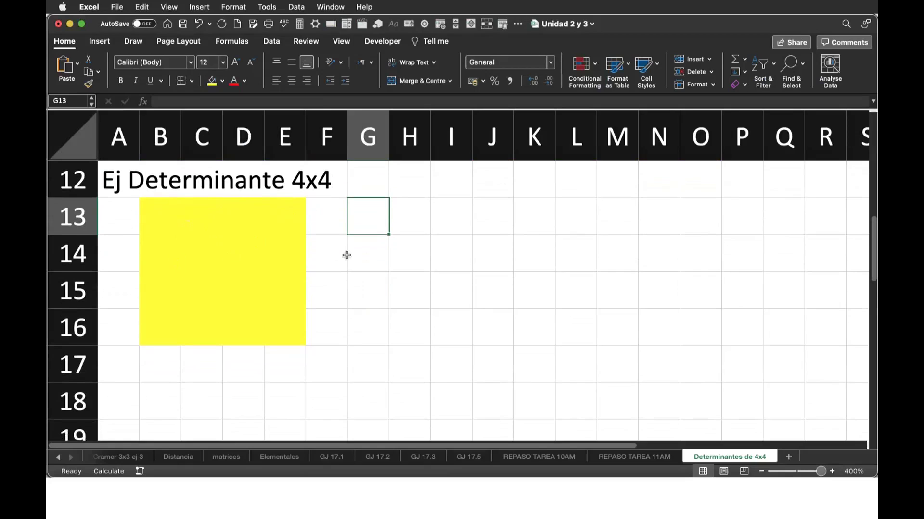
# Step: Enter the first matrix row 3, -2, 0, 4 in B13:E13
pyautogui.click(172, 223)
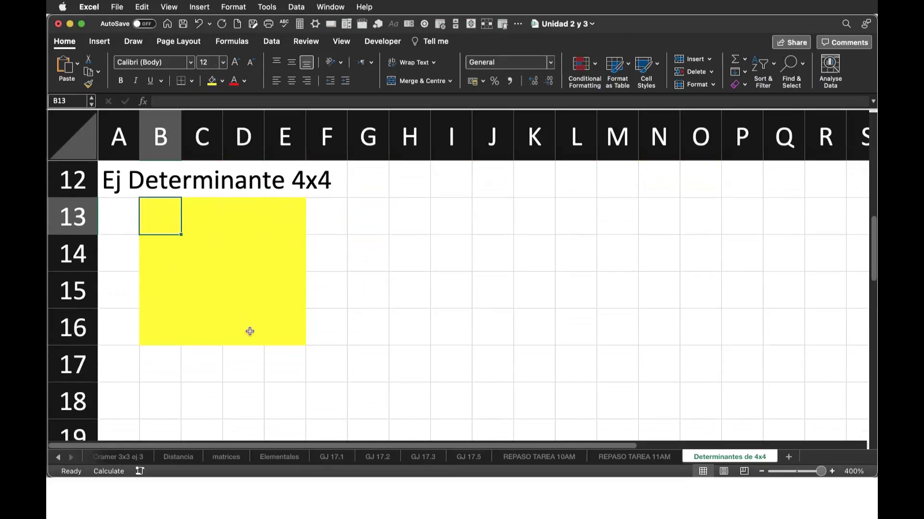
pyautogui.write('2')
pyautogui.press('Tab')
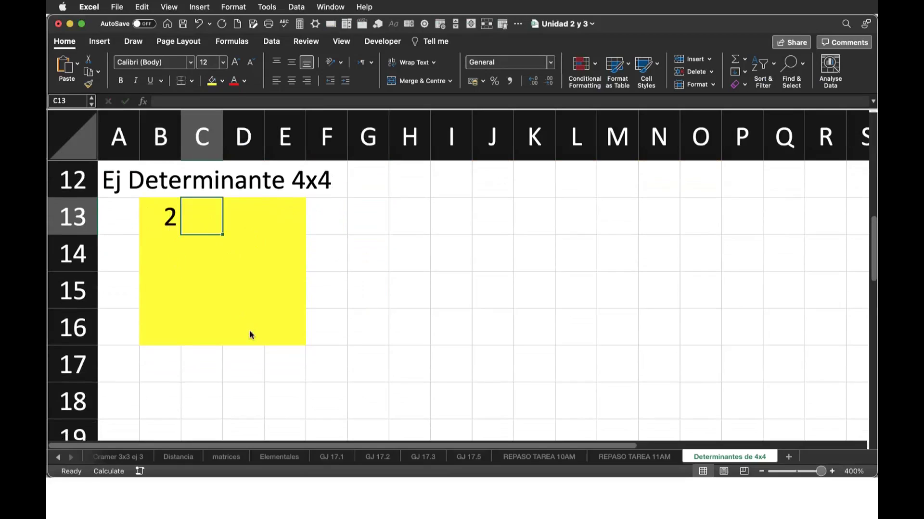
pyautogui.press('Left')
pyautogui.write('3')
pyautogui.press('Tab')
pyautogui.write('-')
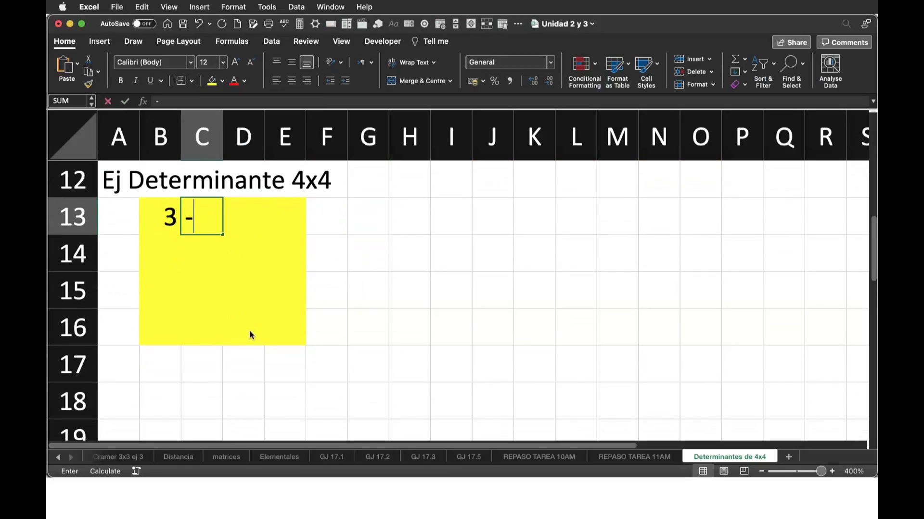
pyautogui.write('2')
pyautogui.press('Tab')
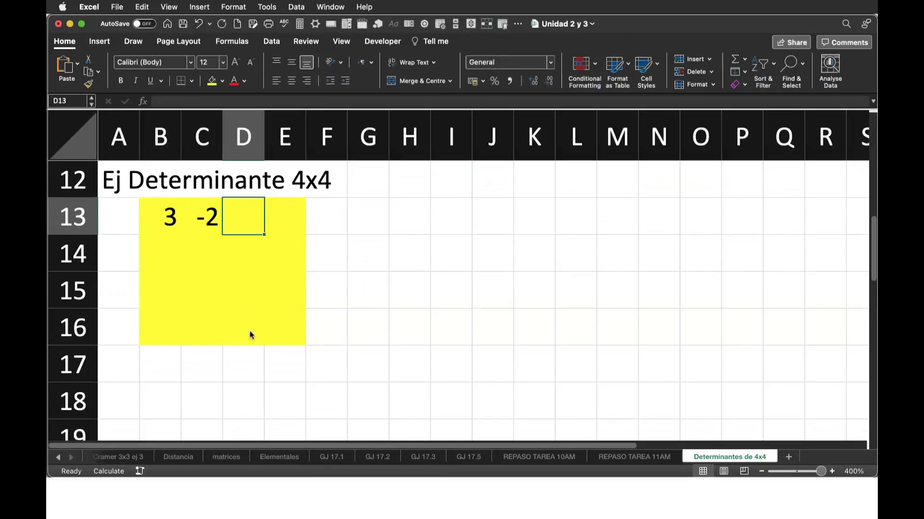
pyautogui.write('0')
pyautogui.press('Tab')
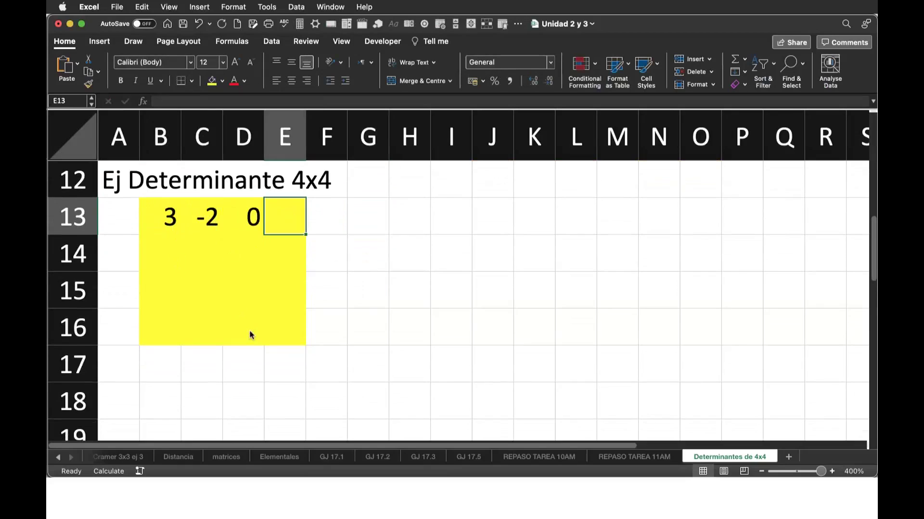
pyautogui.write('4')
pyautogui.press('Return')
# Step: Enter the second matrix row 0, 4, 0, 0 in B14:E14
pyautogui.write('0')
pyautogui.press('Tab')
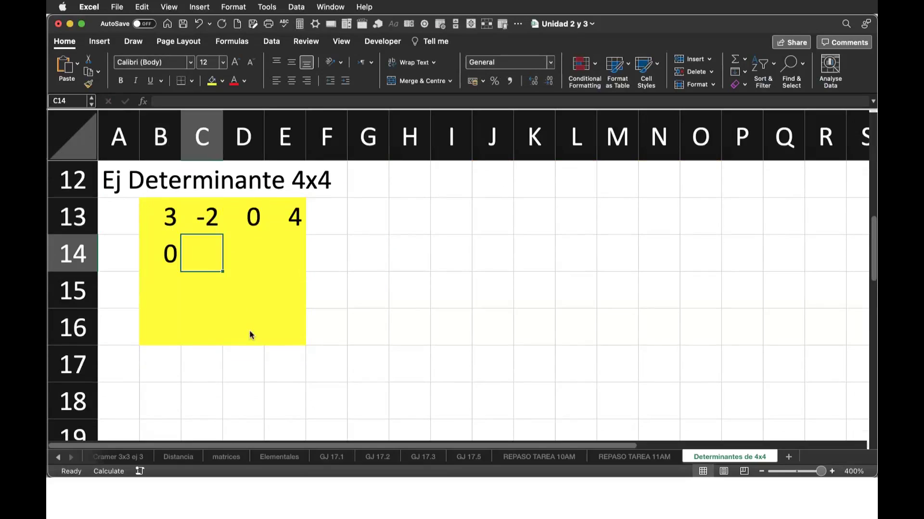
pyautogui.write('4')
pyautogui.press('Tab')
pyautogui.write('0')
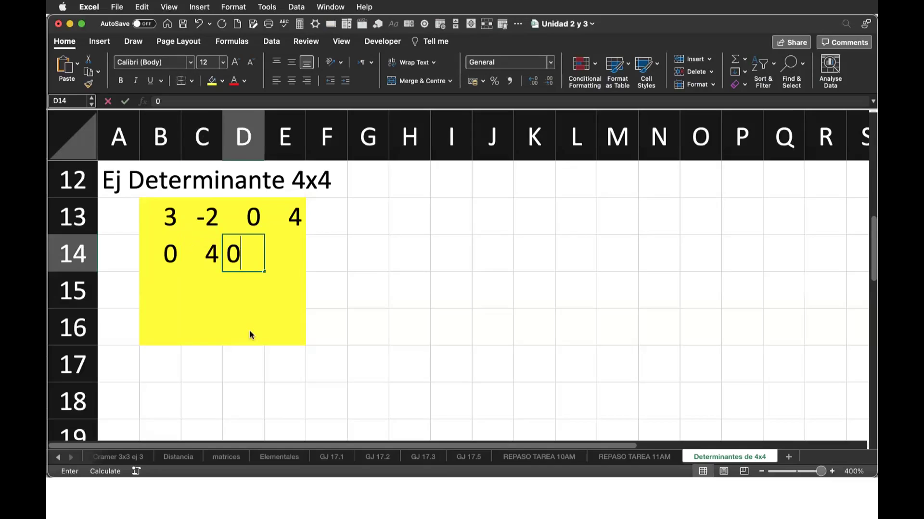
pyautogui.press('Tab')
pyautogui.write('0')
pyautogui.press('Return')
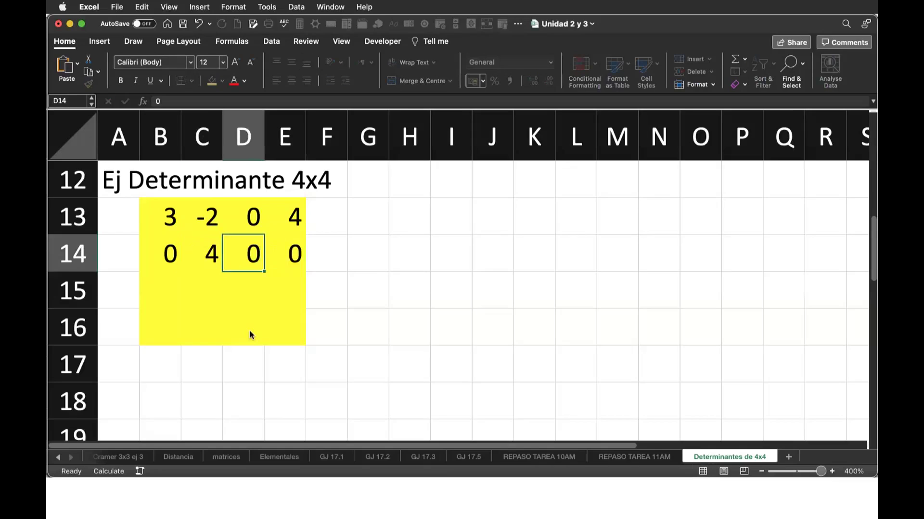
# Step: Enter the third matrix row 1, -3, 4, 5 in B15:E15
pyautogui.write('1')
pyautogui.press('Tab')
pyautogui.write('-3')
pyautogui.press('Tab')
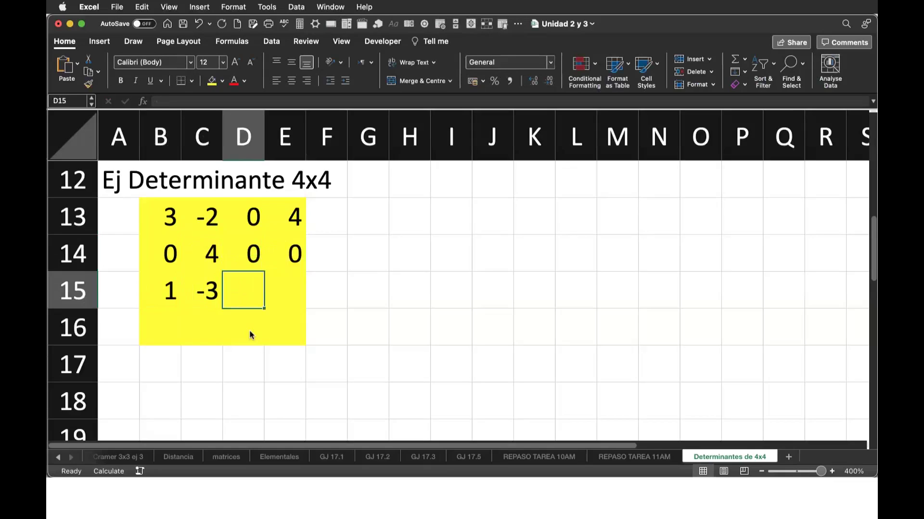
pyautogui.write('4')
pyautogui.press('Tab')
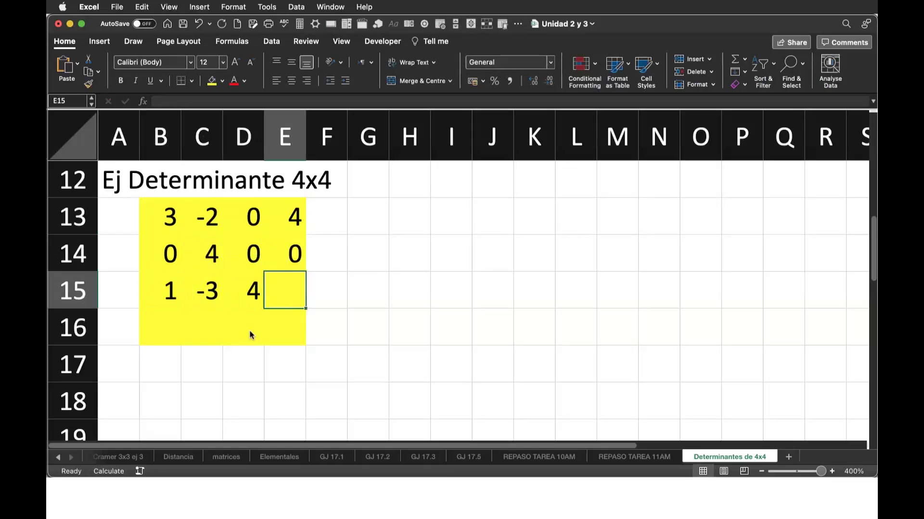
pyautogui.write('5')
pyautogui.press('Return')
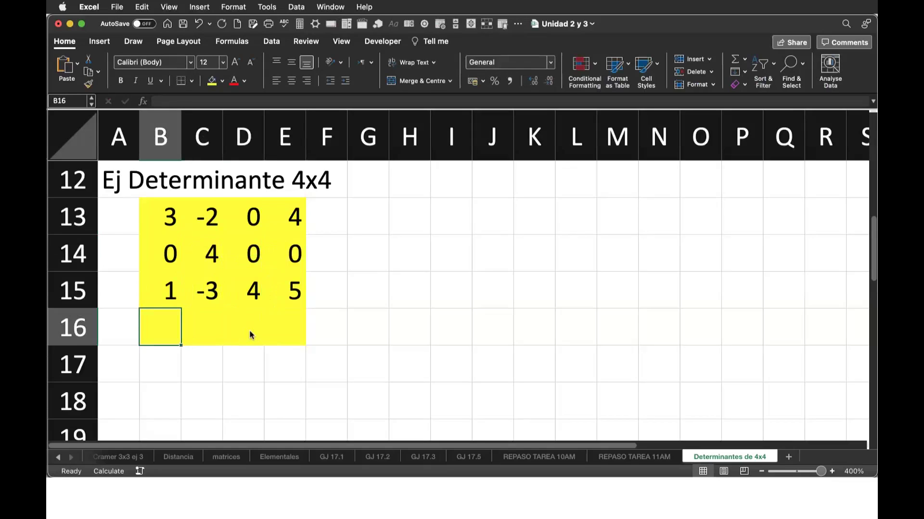
# Step: Enter the fourth matrix row -4, 2, -5, 3 in B16:E16
pyautogui.write('-4')
pyautogui.press('Tab')
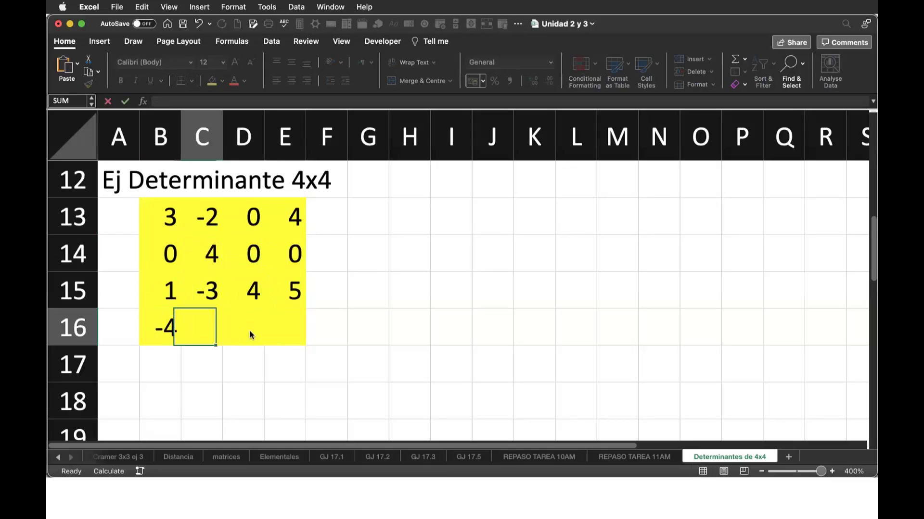
pyautogui.write('2')
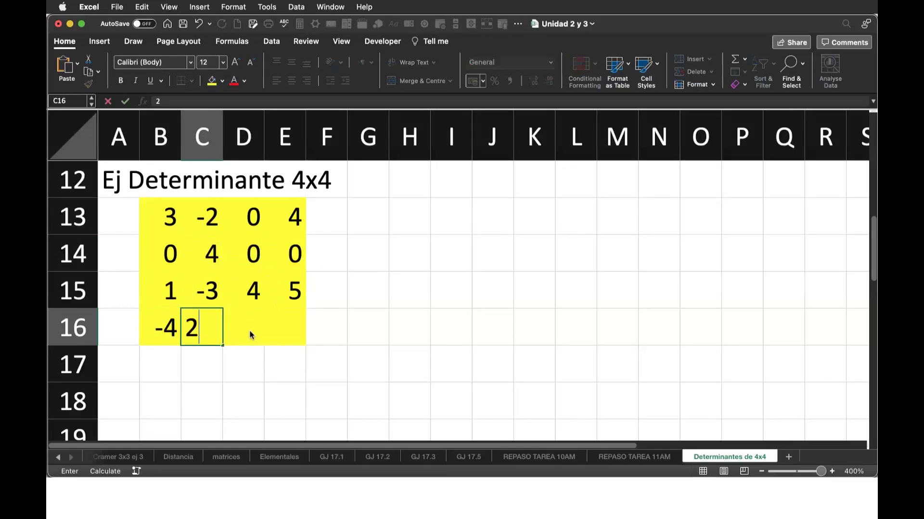
pyautogui.press('Tab')
pyautogui.write('-5')
pyautogui.press('Tab')
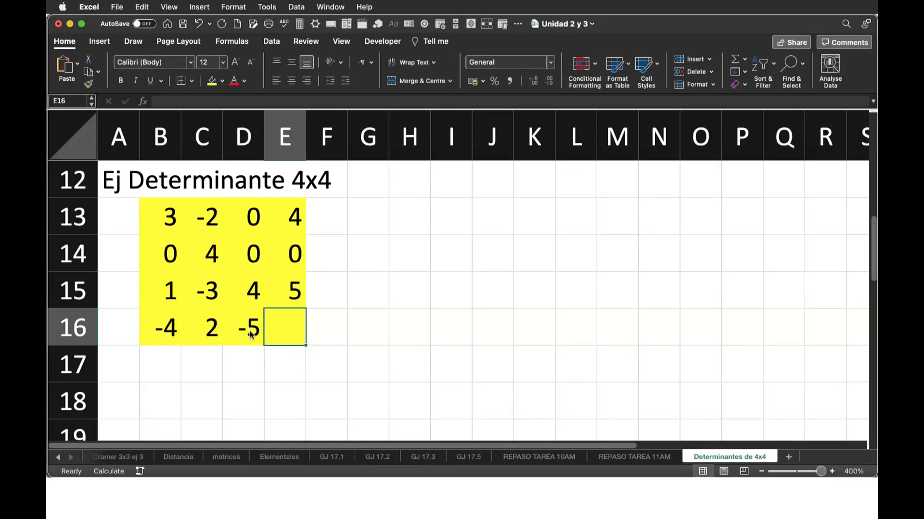
pyautogui.write('3')
pyautogui.press('Down')
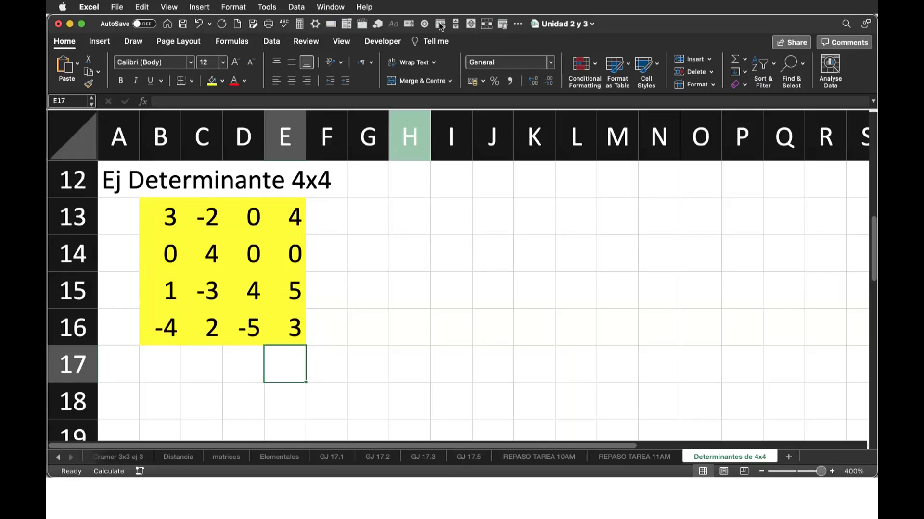
# Step: Replace the -5 in D16 with 0 so the last row reads -4 2 0 3
pyautogui.click(405, 237)
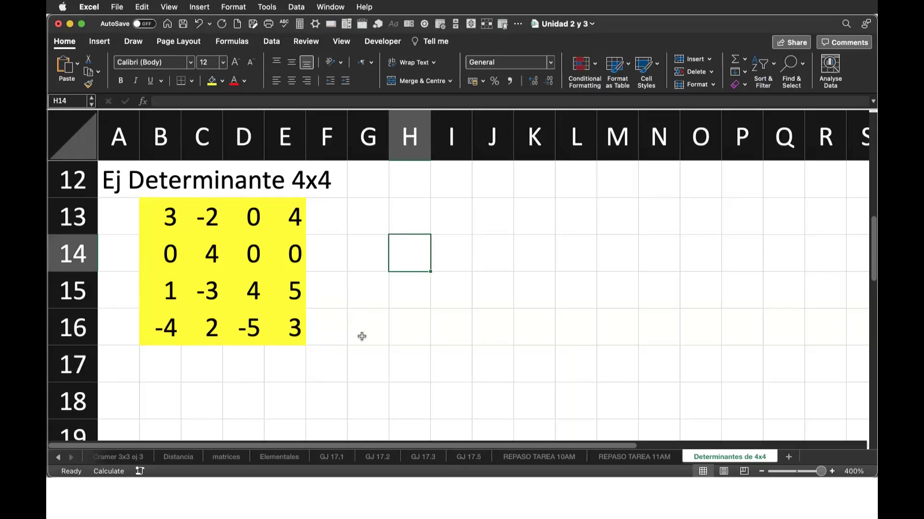
pyautogui.click(249, 327)
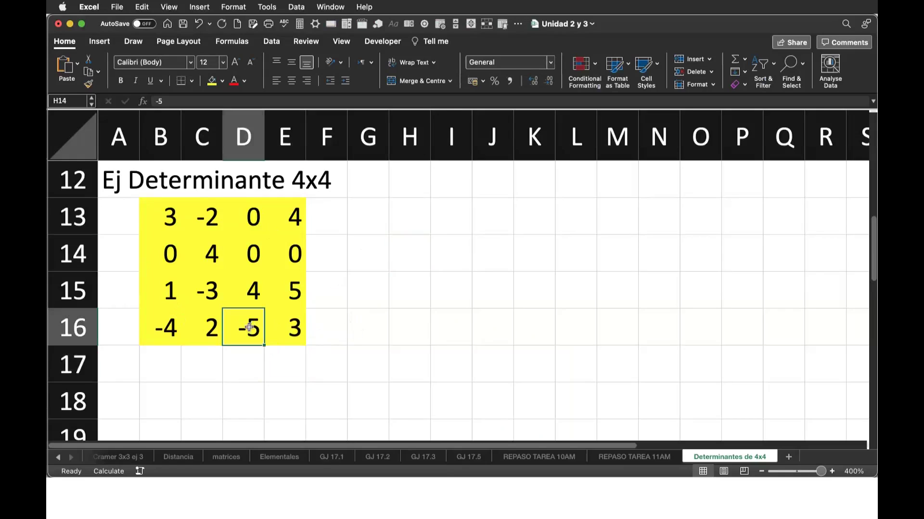
pyautogui.write('0')
pyautogui.click(354, 332)
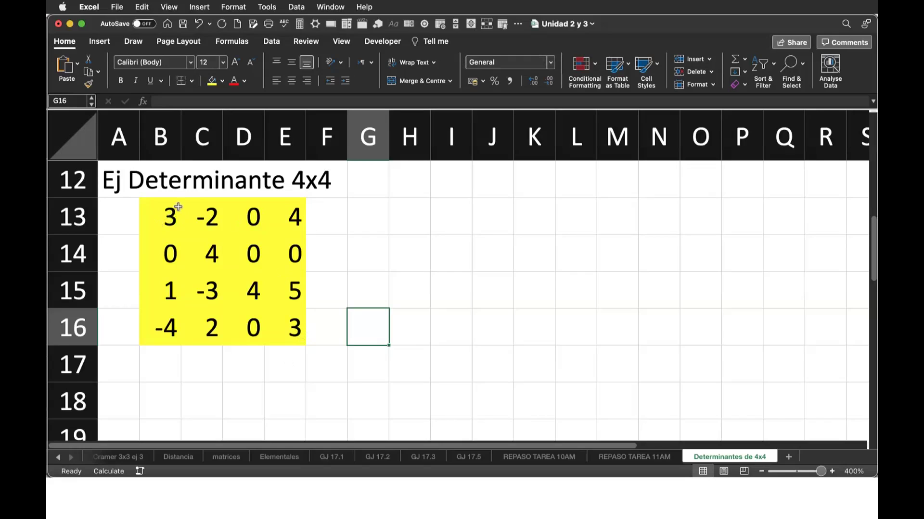
# Step: Select various matrix rows and columns to compare which one has the most zeros
pyautogui.moveTo(168, 214); pyautogui.dragTo(293, 217)
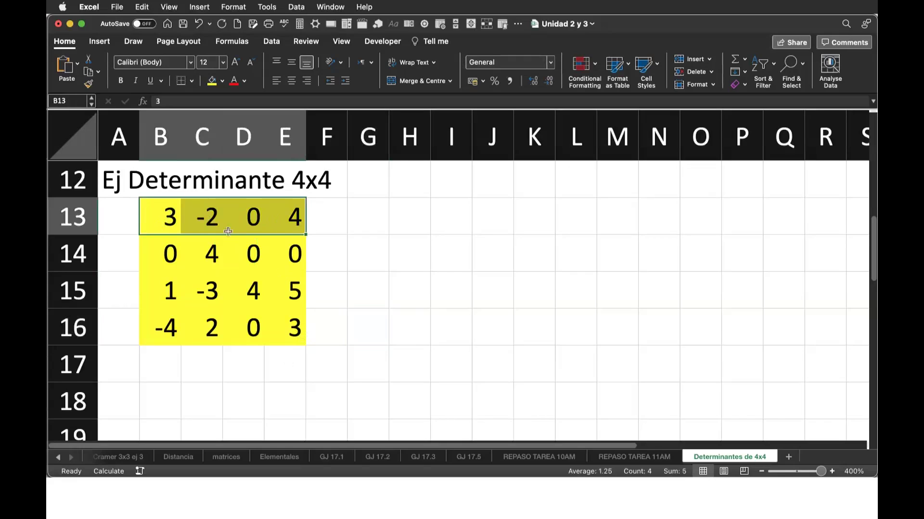
pyautogui.moveTo(162, 252); pyautogui.dragTo(291, 254)
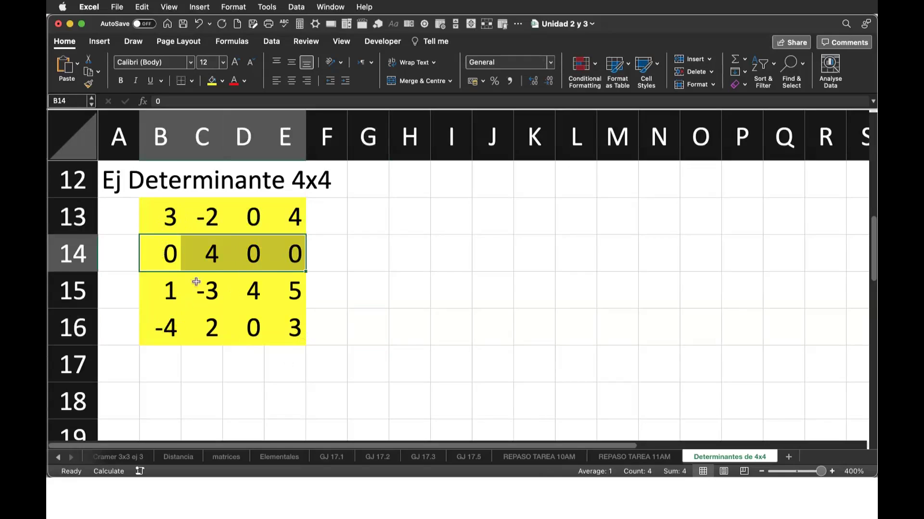
pyautogui.click(175, 217)
pyautogui.moveTo(174, 218); pyautogui.dragTo(169, 327)
pyautogui.moveTo(250, 217); pyautogui.dragTo(247, 356)
pyautogui.moveTo(292, 219); pyautogui.dragTo(292, 320)
pyautogui.click(339, 269)
pyautogui.moveTo(166, 253); pyautogui.dragTo(278, 253)
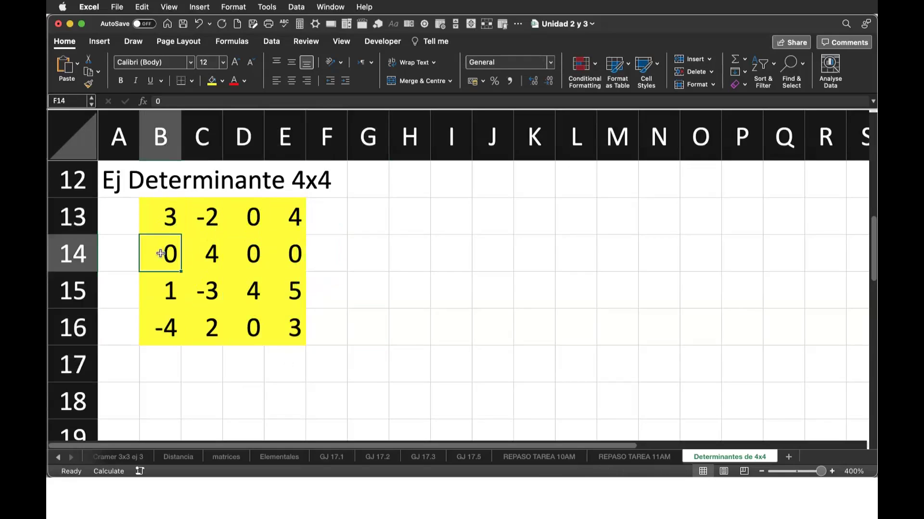
pyautogui.moveTo(252, 218); pyautogui.dragTo(254, 329)
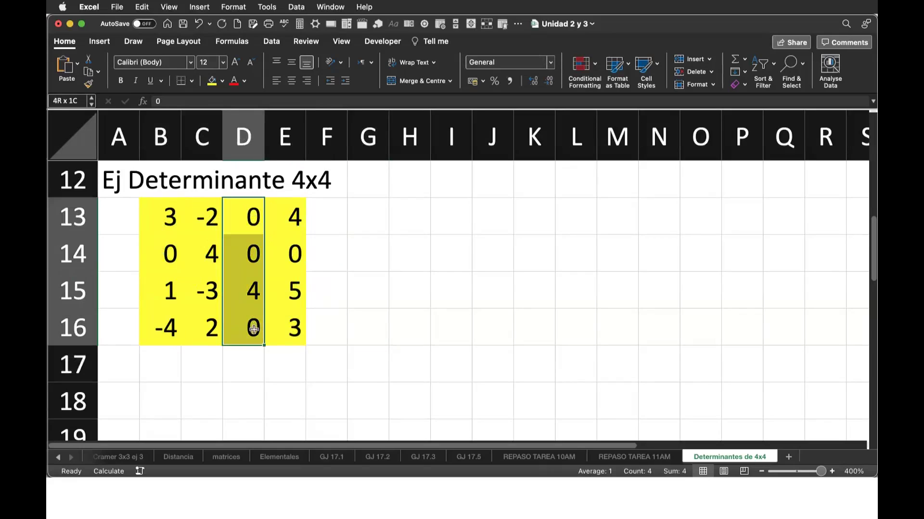
pyautogui.click(349, 273)
# Step: Fill the row 0 4 0 0 (B14:E14) with light gold
pyautogui.moveTo(165, 251); pyautogui.dragTo(279, 259)
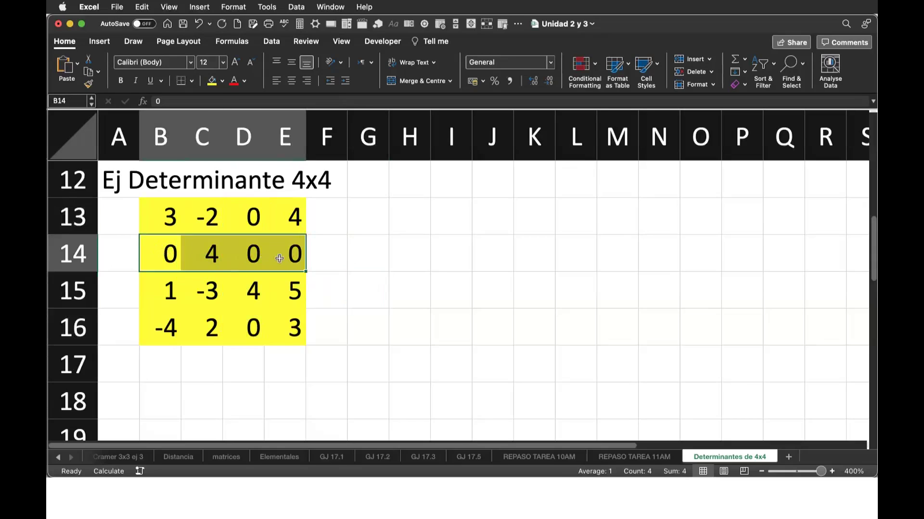
pyautogui.click(222, 80)
pyautogui.click(287, 165)
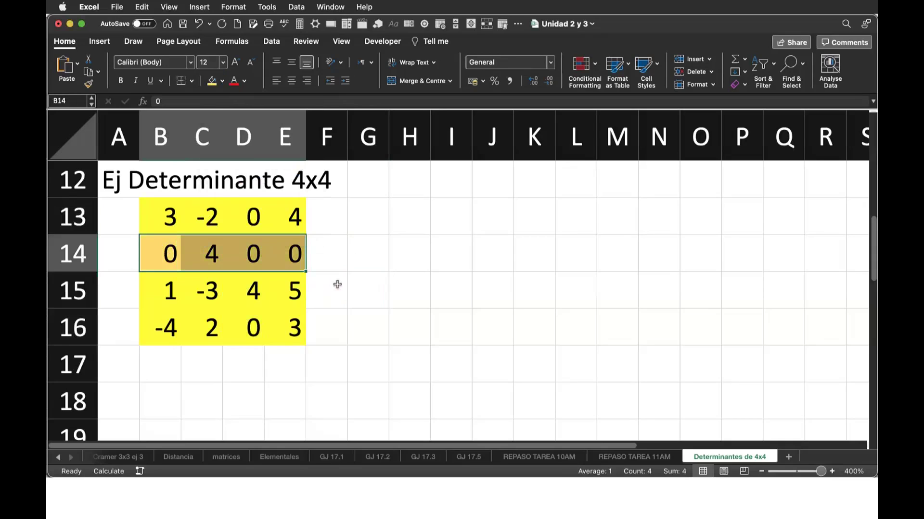
pyautogui.click(362, 310)
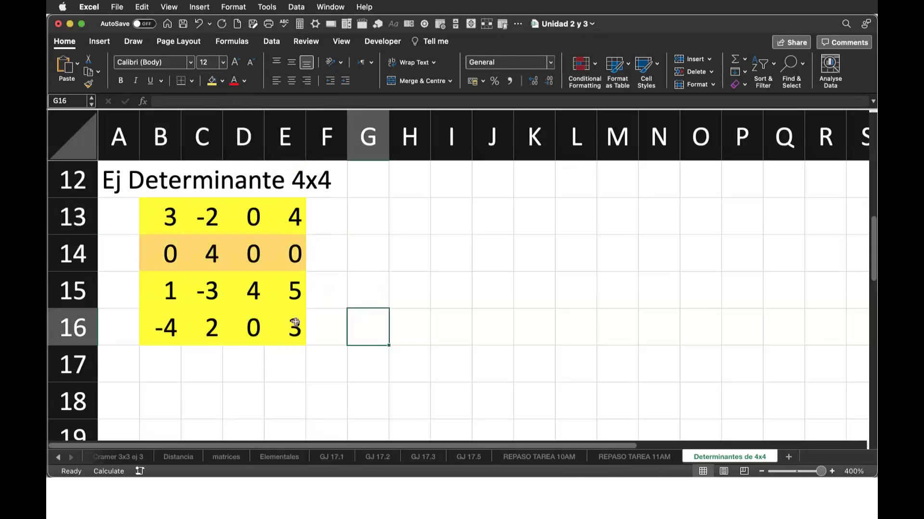
# Step: Walk through the entries of rows 13 and 14 cell by cell
pyautogui.click(157, 214)
pyautogui.click(203, 213)
pyautogui.click(251, 214)
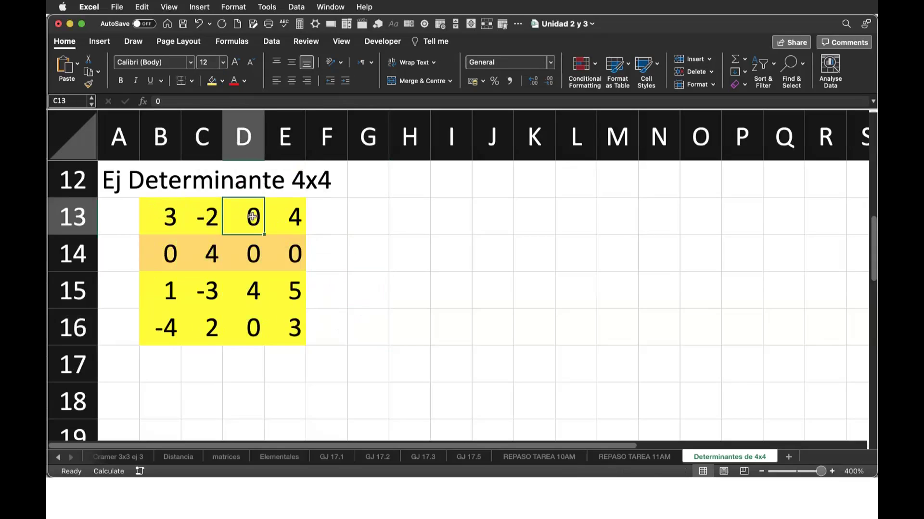
pyautogui.click(285, 220)
pyautogui.click(289, 254)
pyautogui.click(252, 253)
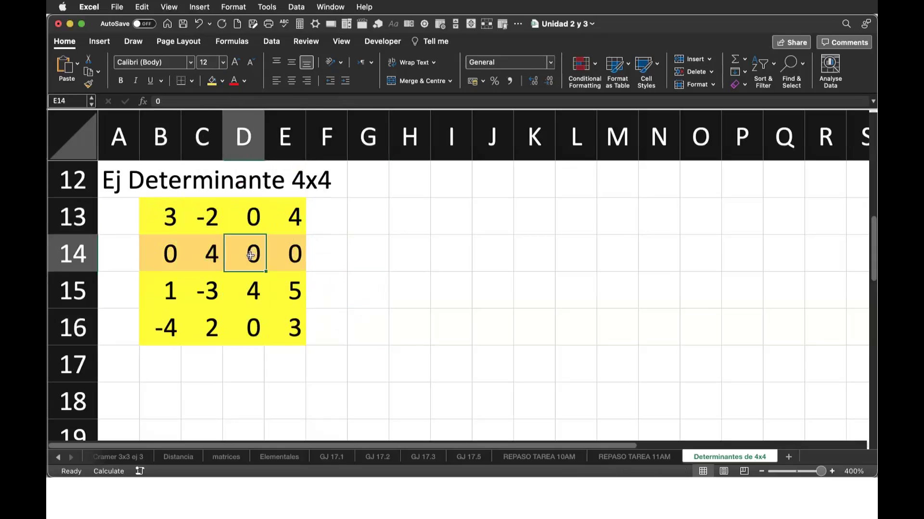
pyautogui.click(208, 257)
pyautogui.click(176, 239)
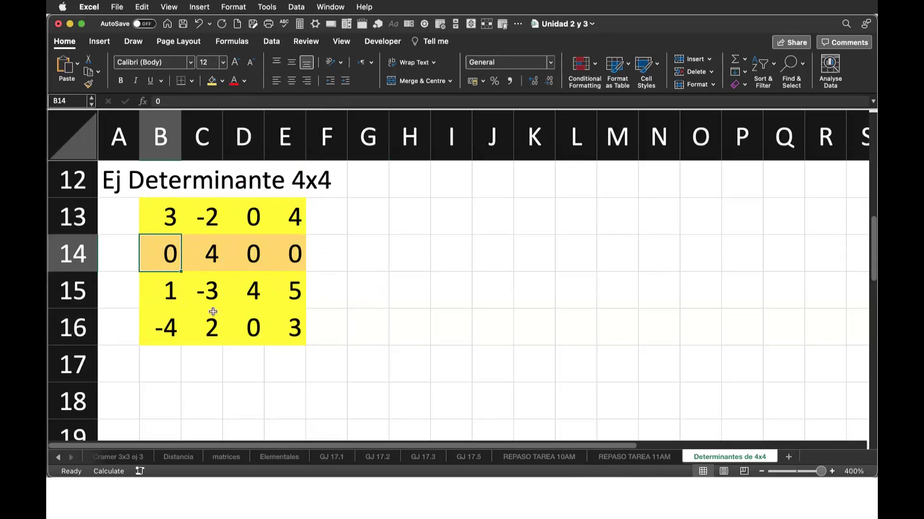
# Step: Step through the entries of matrix row 14 once more
pyautogui.scroll(-1, 219, 313)
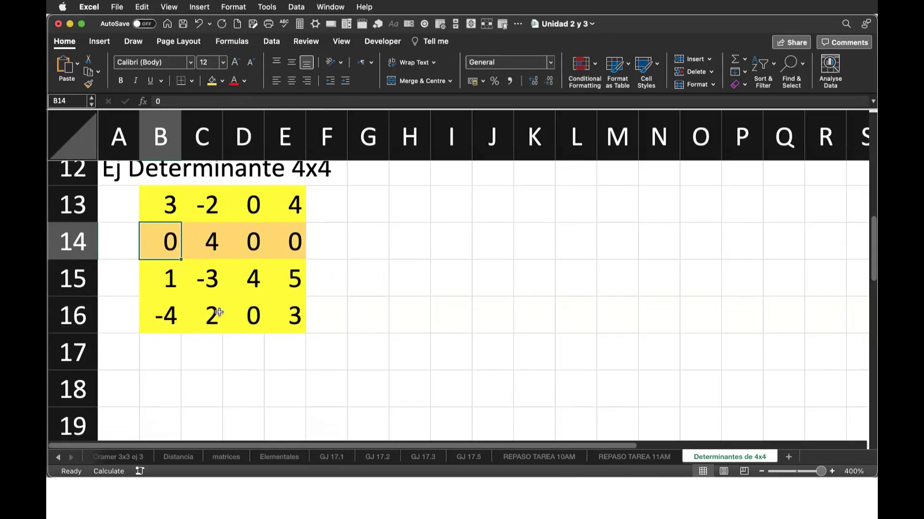
pyautogui.click(167, 208)
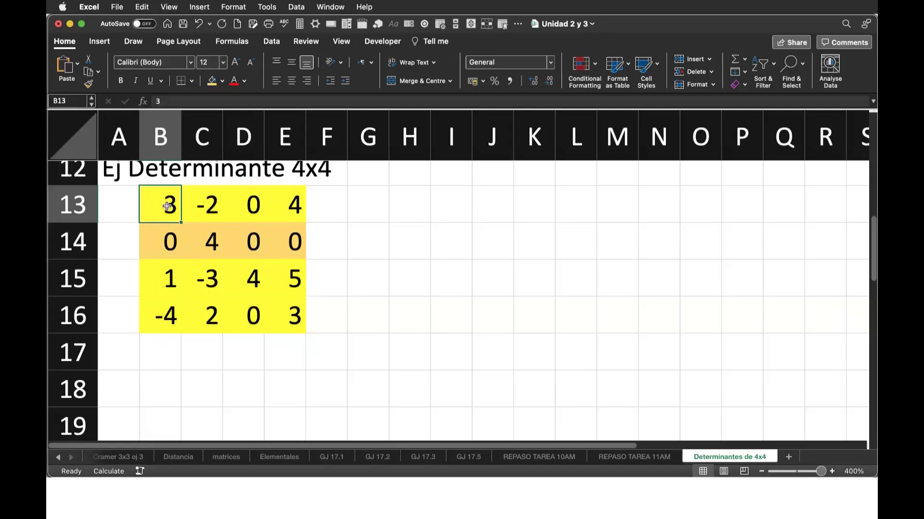
pyautogui.click(167, 236)
pyautogui.press('Right')
pyautogui.press('Right')
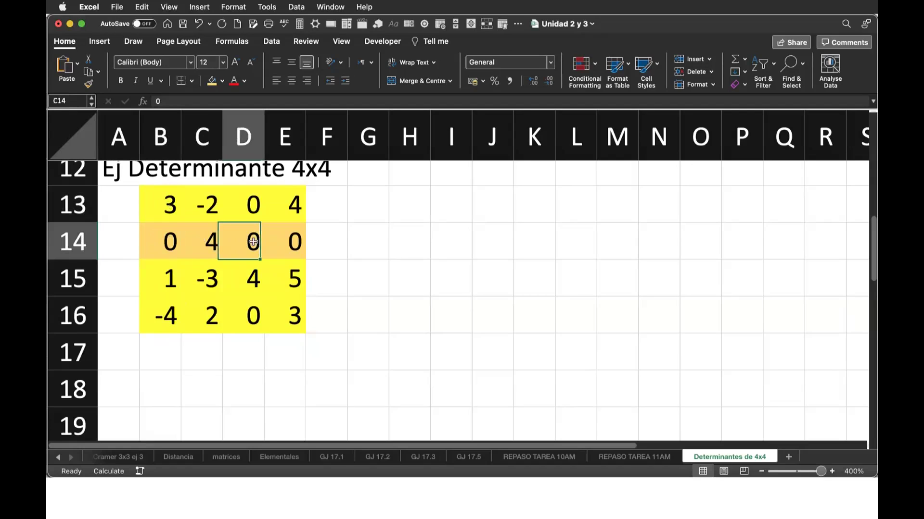
pyautogui.press('Right')
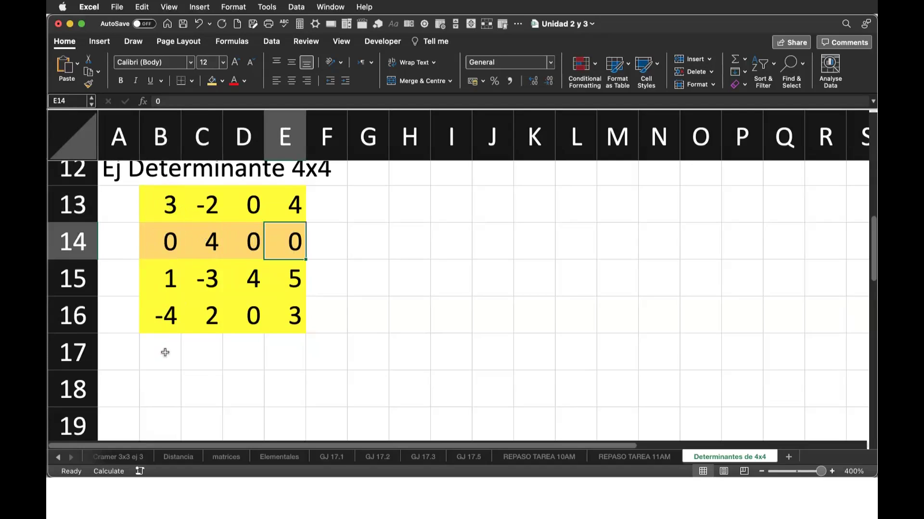
pyautogui.scroll(-2, 195, 376)
# Step: Put (+) signs in B17, D17, C18, B19, D19, C20 and E20
pyautogui.click(166, 301)
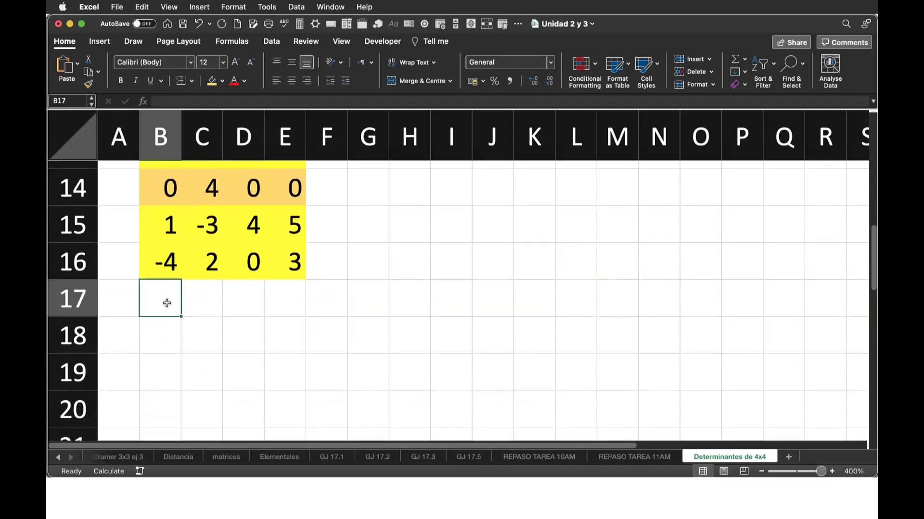
pyautogui.write('(+)')
pyautogui.press('Tab')
pyautogui.click(158, 302)
pyautogui.press('super+c')
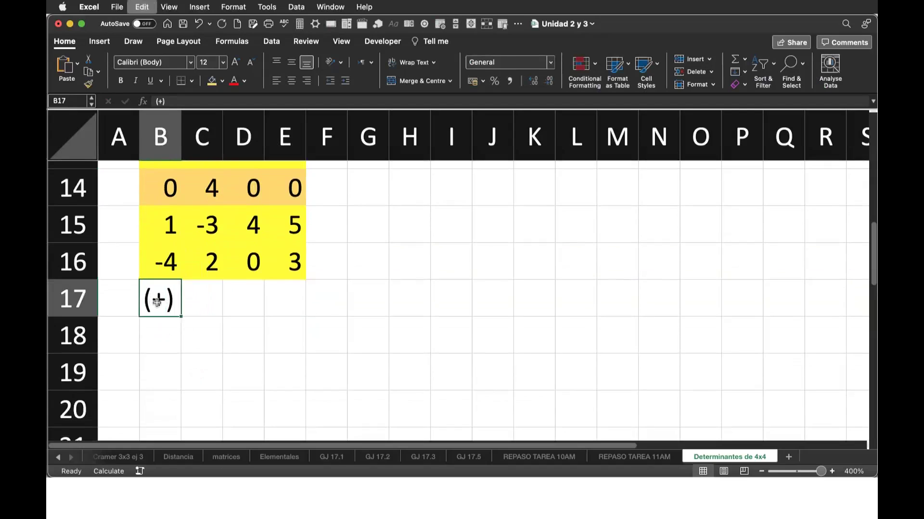
pyautogui.click(240, 298)
pyautogui.press('super+v')
pyautogui.click(200, 332)
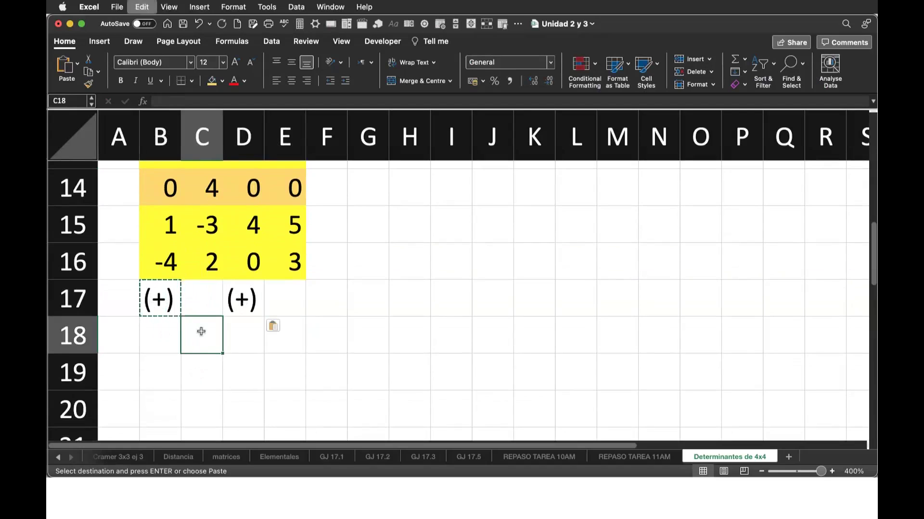
pyautogui.press('super+v')
pyautogui.click(281, 327)
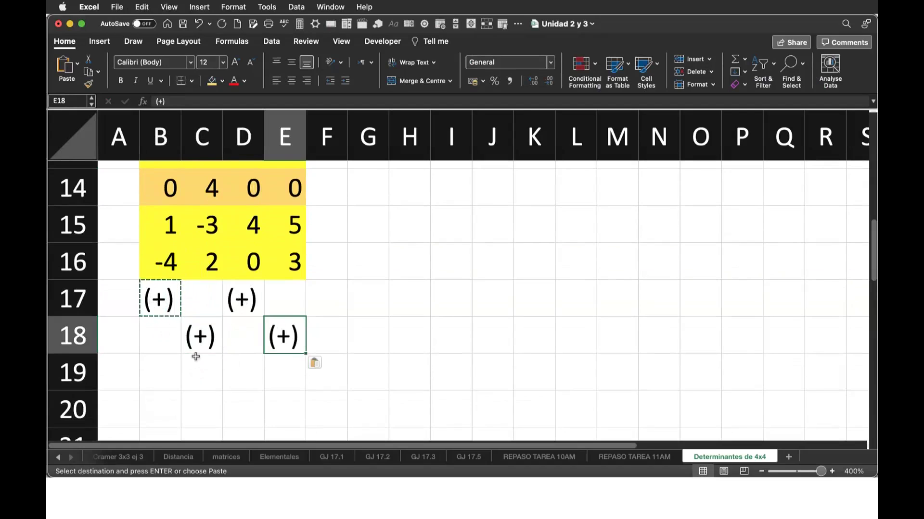
pyautogui.click(168, 373)
pyautogui.press('super+v')
pyautogui.click(242, 356)
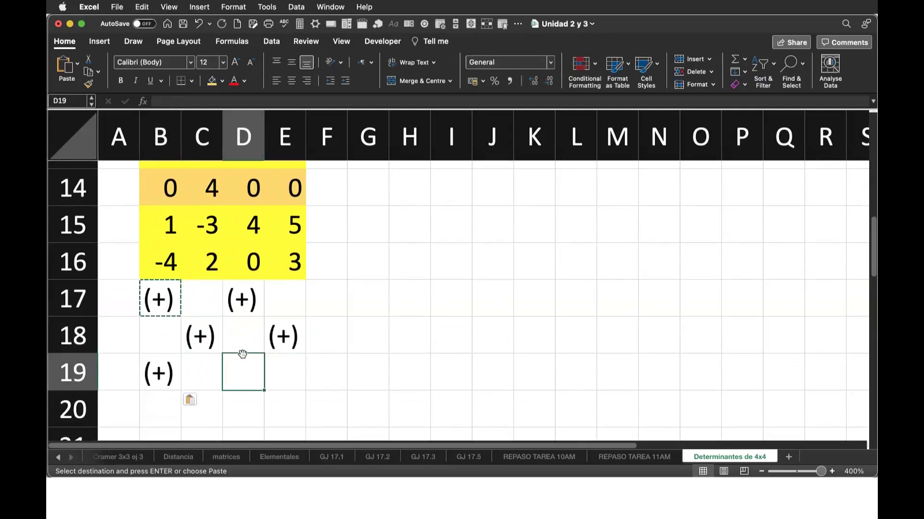
pyautogui.press('super+v')
pyautogui.click(202, 400)
pyautogui.press('super+v')
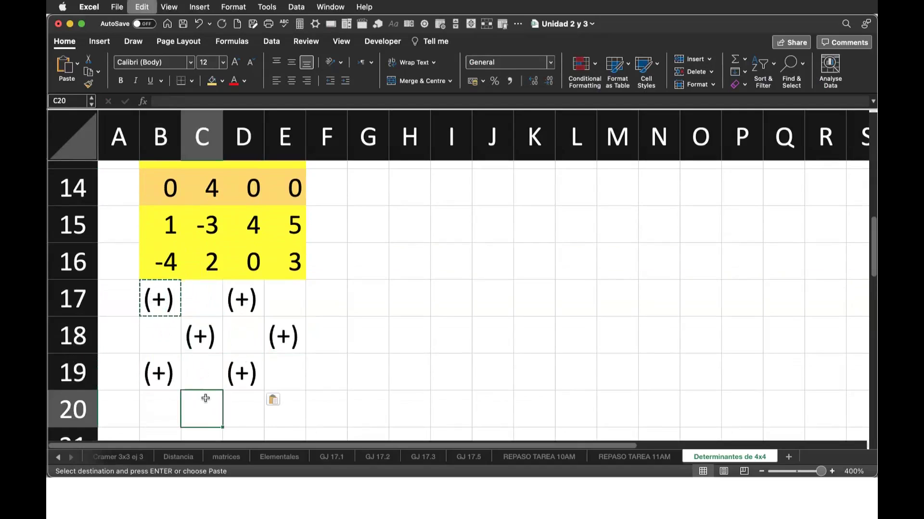
pyautogui.click(273, 397)
pyautogui.press('super+v')
# Step: Put (-) signs in C17, E17, B18, D18, C19, E19, B20 and D20
pyautogui.scroll(1, 375, 339)
pyautogui.scroll(-1, 375, 339)
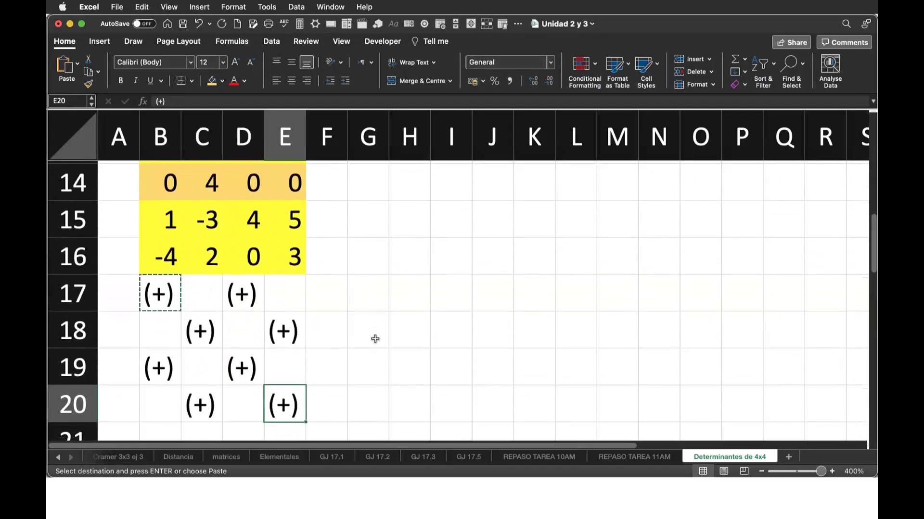
pyautogui.click(204, 280)
pyautogui.write('(-)')
pyautogui.press('Return')
pyautogui.click(209, 284)
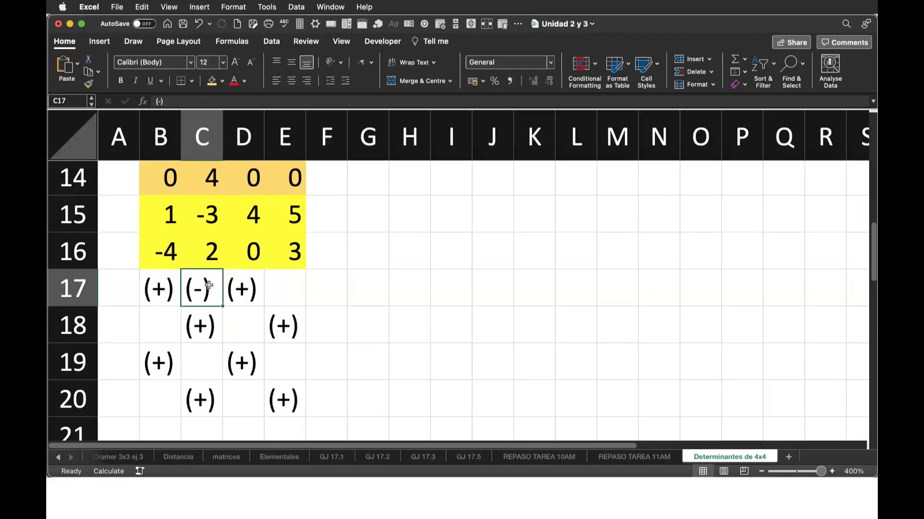
pyautogui.press('super+c')
pyautogui.click(288, 295)
pyautogui.press('super+v')
pyautogui.click(178, 326)
pyautogui.press('super+v')
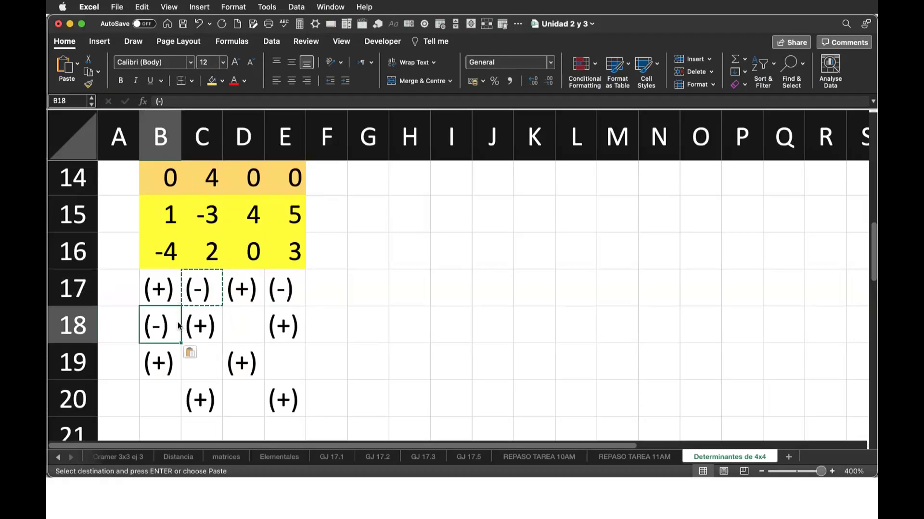
pyautogui.click(243, 324)
pyautogui.press('super+v')
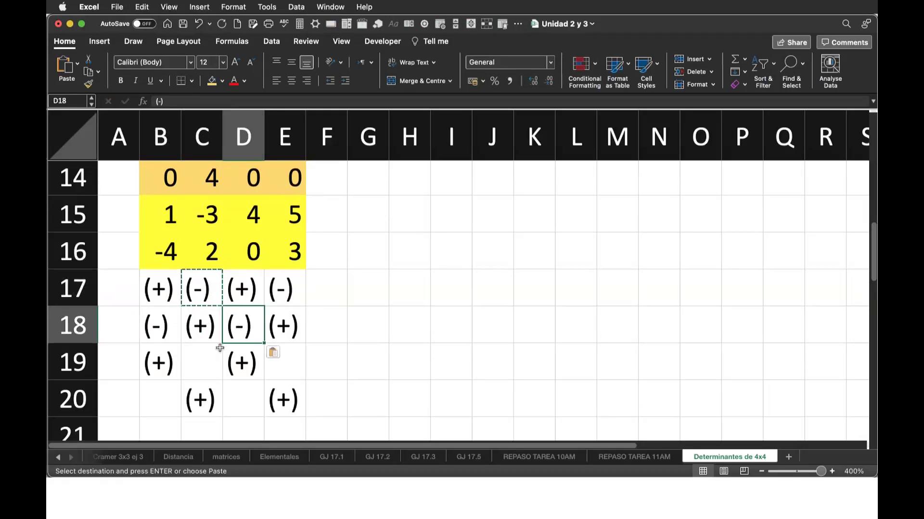
pyautogui.click(208, 359)
pyautogui.press('super+v')
pyautogui.click(298, 361)
pyautogui.press('super+v')
pyautogui.click(159, 385)
pyautogui.press('super+v')
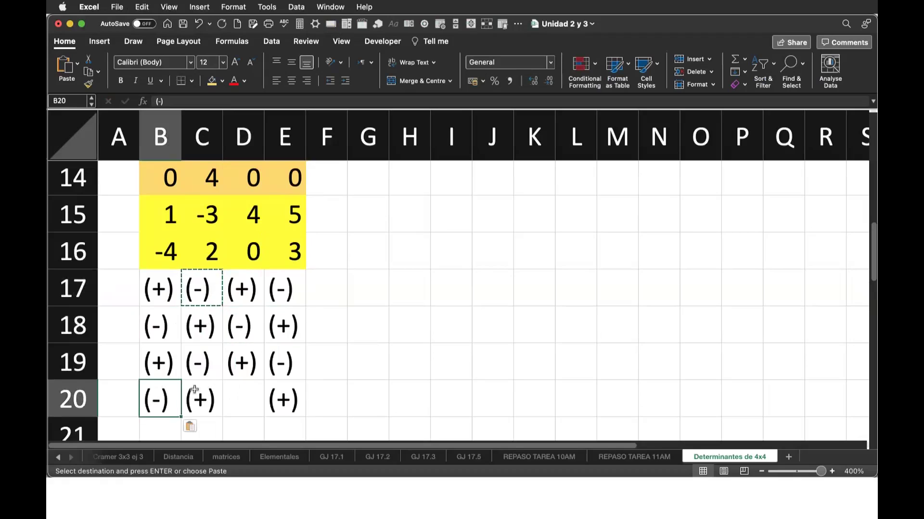
pyautogui.click(238, 381)
pyautogui.press('super+v')
# Step: Shade the second sign row B18:E18 orange
pyautogui.click(349, 352)
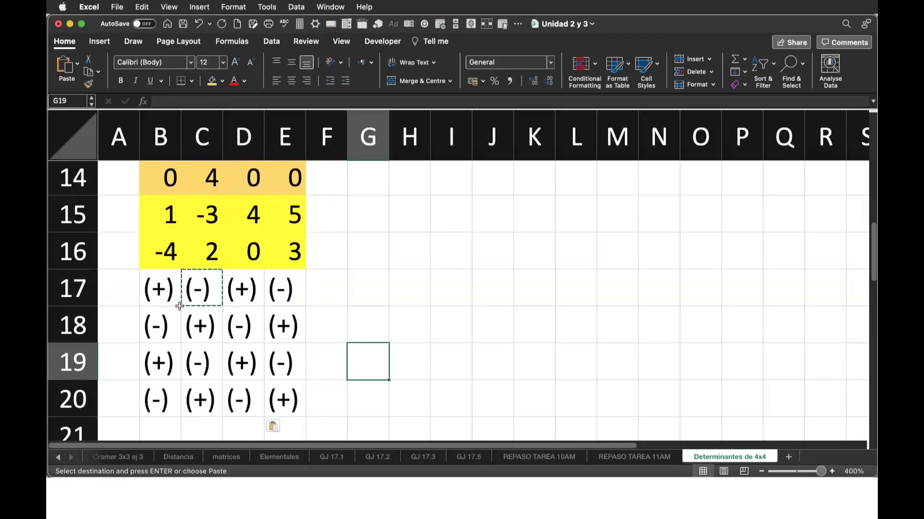
pyautogui.moveTo(153, 325); pyautogui.dragTo(284, 326)
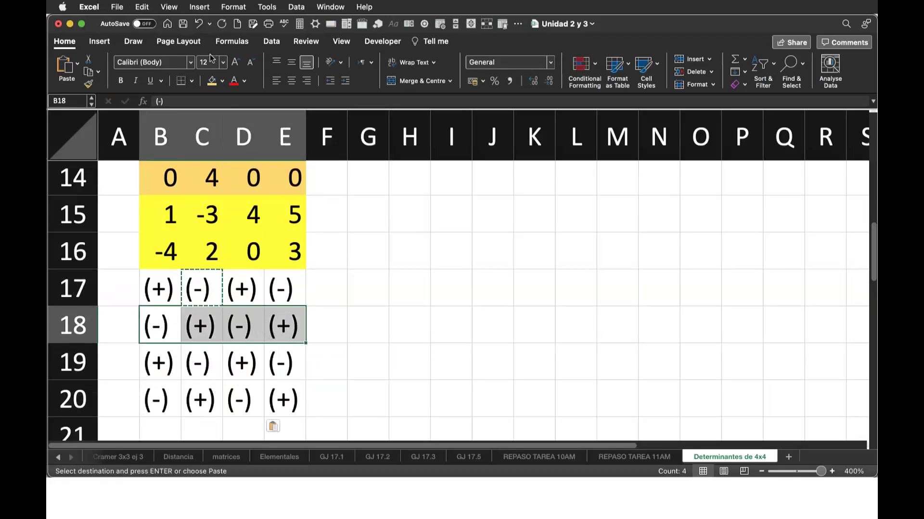
pyautogui.click(213, 82)
pyautogui.click(354, 236)
pyautogui.scroll(1, 355, 241)
# Step: Fill C14's 4 and the (+) in C18 dark orange, then enter 4 in G13
pyautogui.scroll(1, 355, 241)
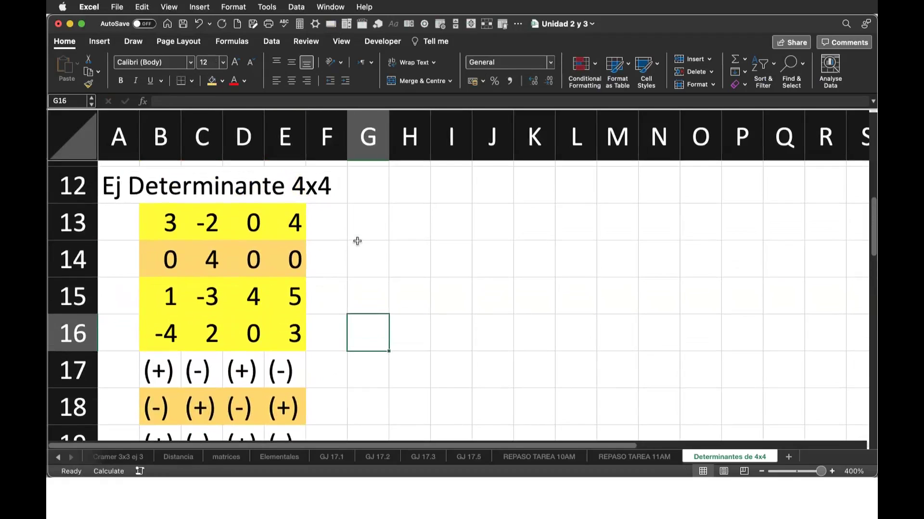
pyautogui.click(211, 260)
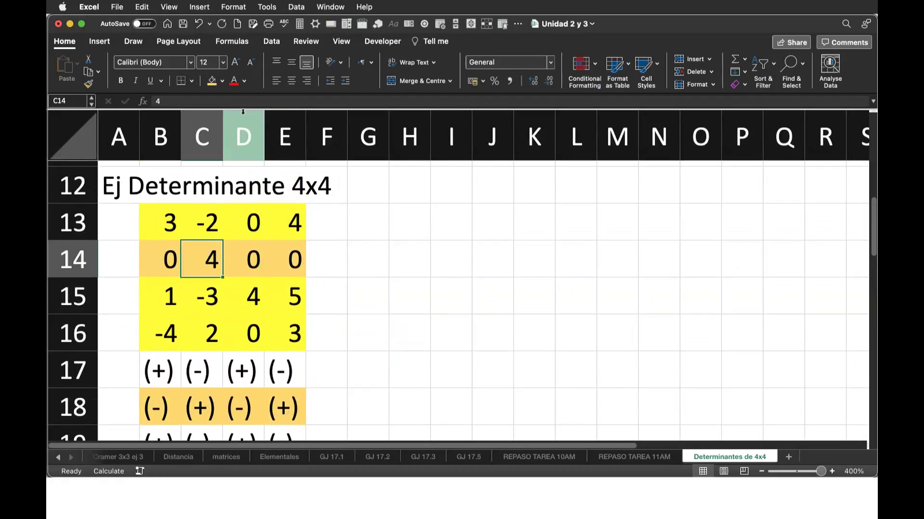
pyautogui.click(222, 81)
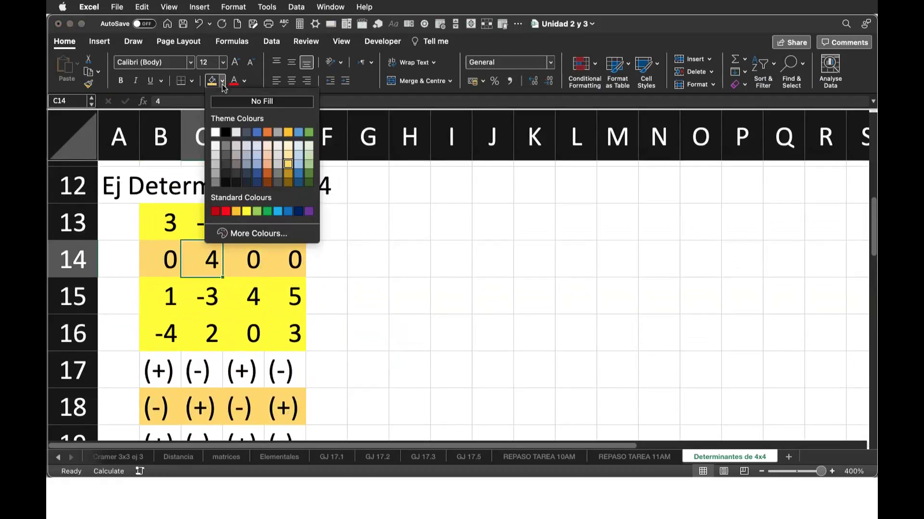
pyautogui.click(268, 134)
pyautogui.click(200, 406)
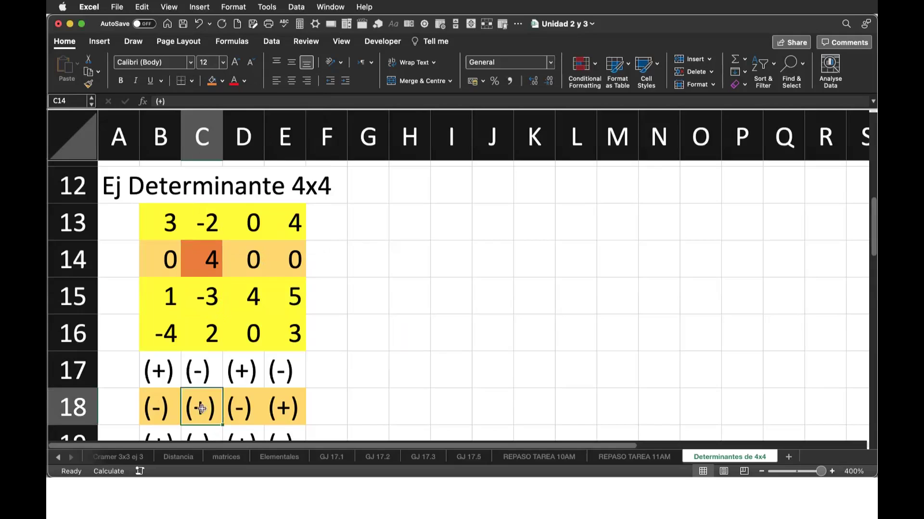
pyautogui.click(212, 81)
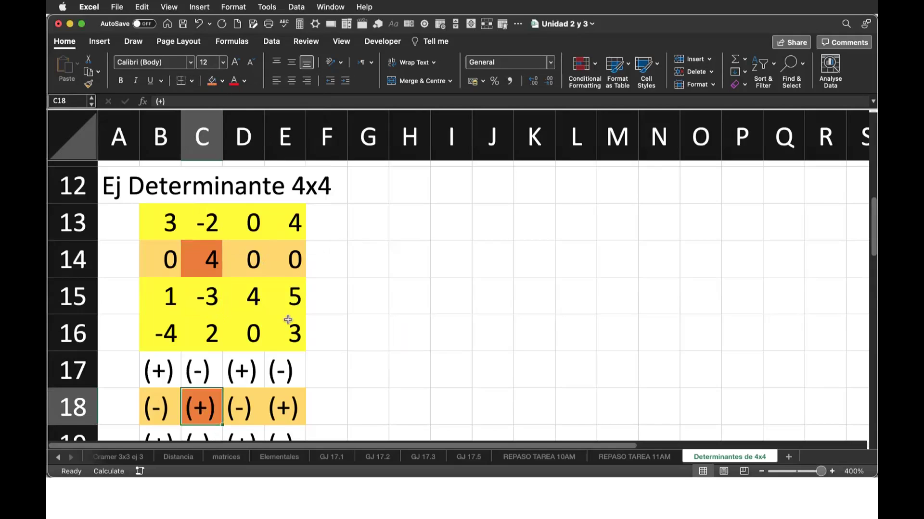
pyautogui.click(376, 222)
pyautogui.write('4')
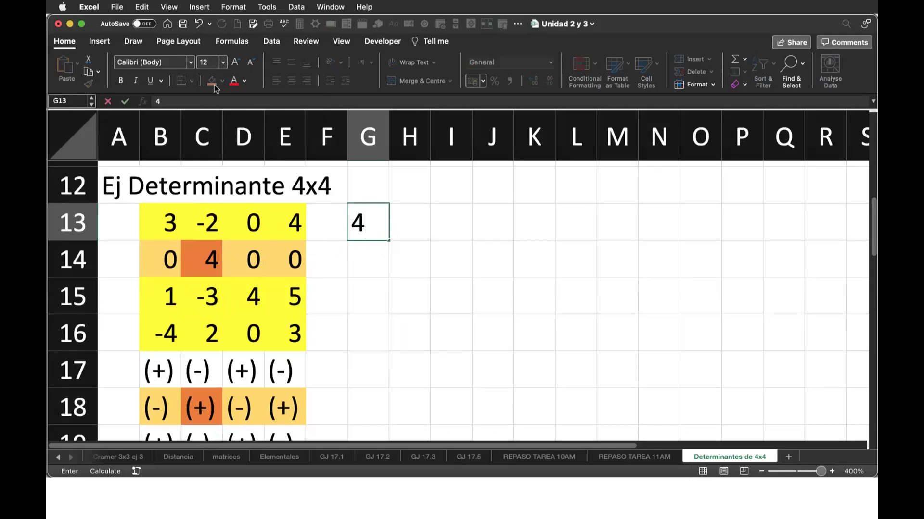
# Step: Shade the pivot 4 in G13 orange and enter its (+) sign in H13
pyautogui.click(447, 226)
pyautogui.click(384, 224)
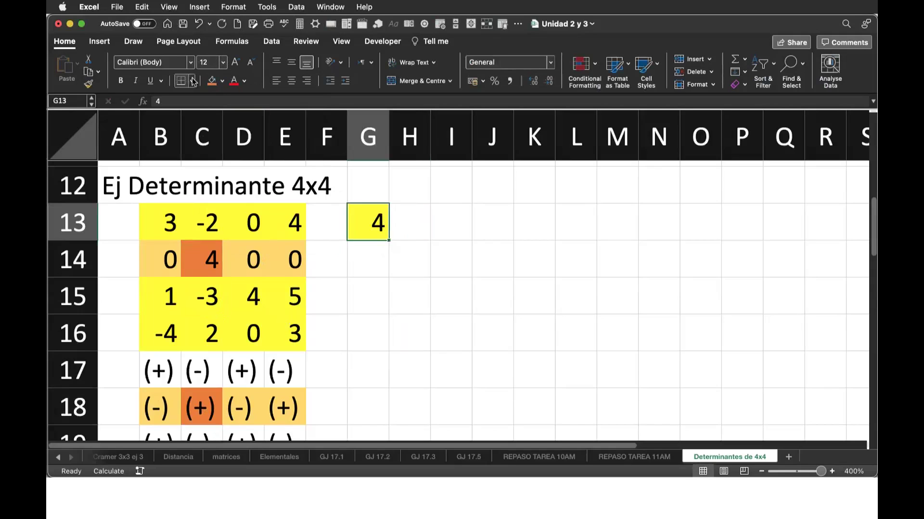
pyautogui.click(212, 81)
pyautogui.click(409, 216)
pyautogui.write('(')
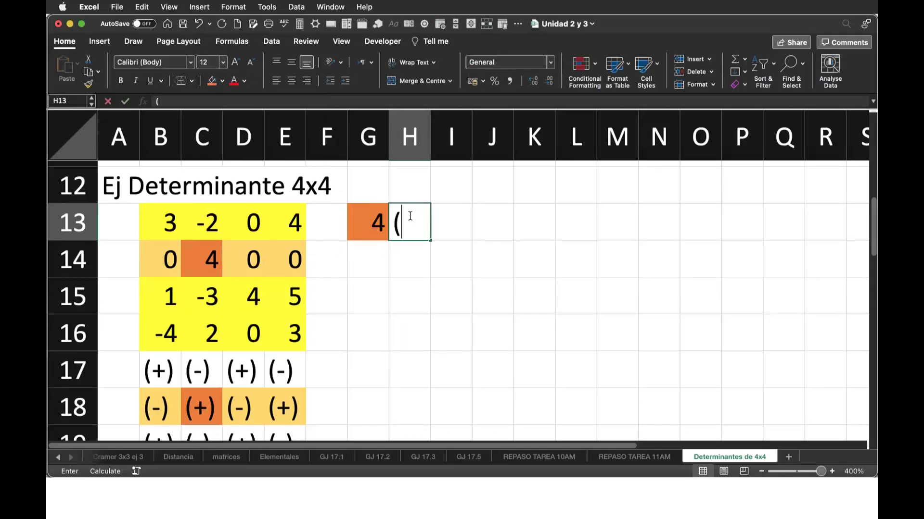
pyautogui.write('+)')
pyautogui.press('Return')
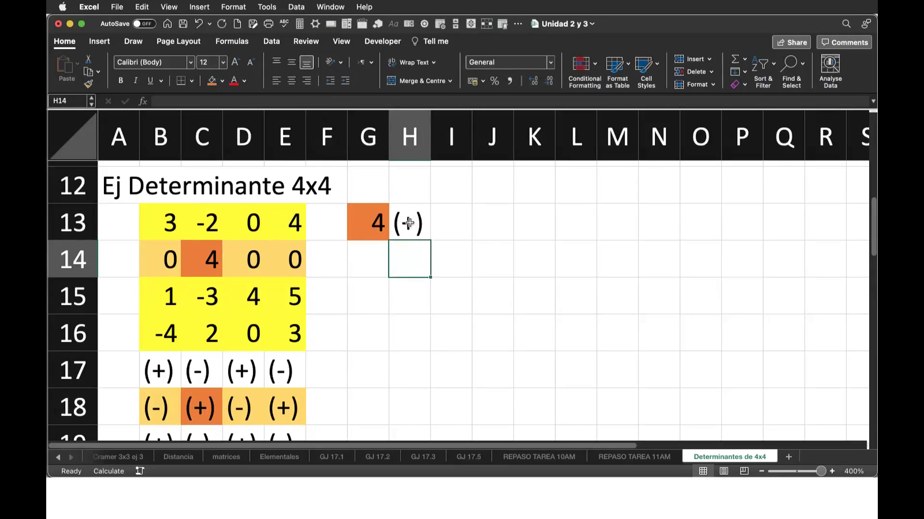
pyautogui.moveTo(152, 219)
pyautogui.mouseDown()
pyautogui.moveTo(241, 219)
pyautogui.moveTo(279, 320)
pyautogui.mouseUp()
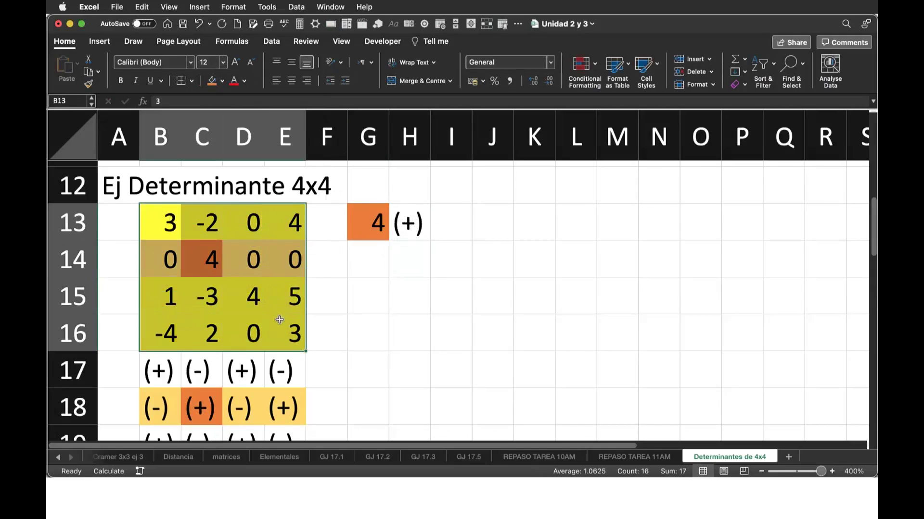
# Step: Paste a copy of the 4x4 matrix into G14:J17
pyautogui.press('super+c')
pyautogui.click(367, 259)
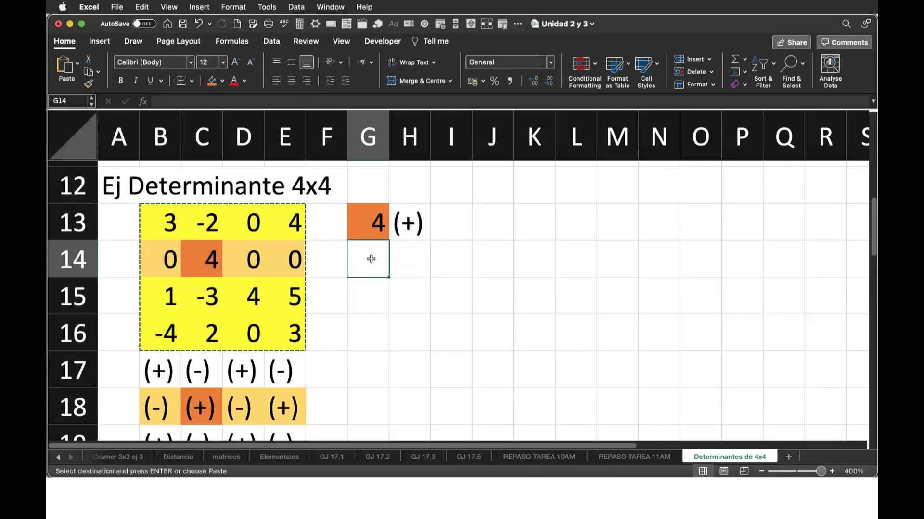
pyautogui.press('super+v')
pyautogui.click(533, 244)
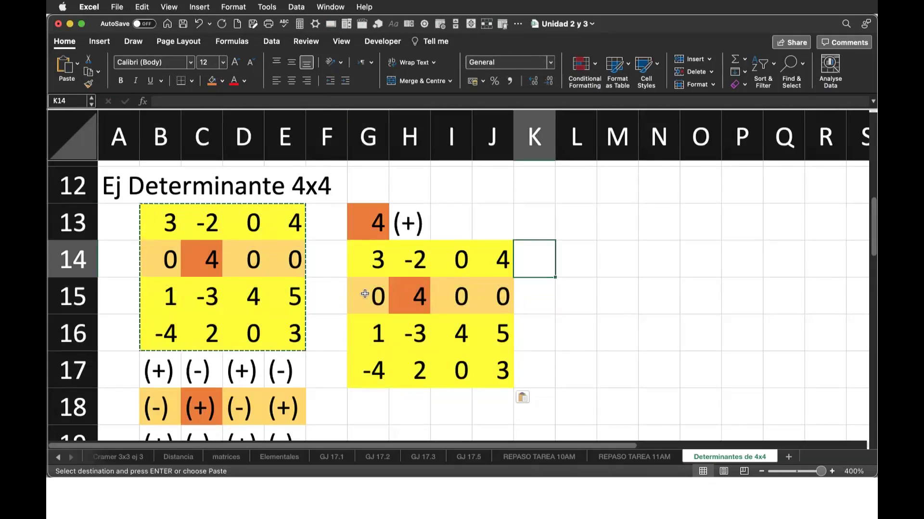
# Step: Fill the copy's row G15:J15 and column H14:H17 red
pyautogui.click(365, 294)
pyautogui.moveTo(365, 294); pyautogui.dragTo(495, 295)
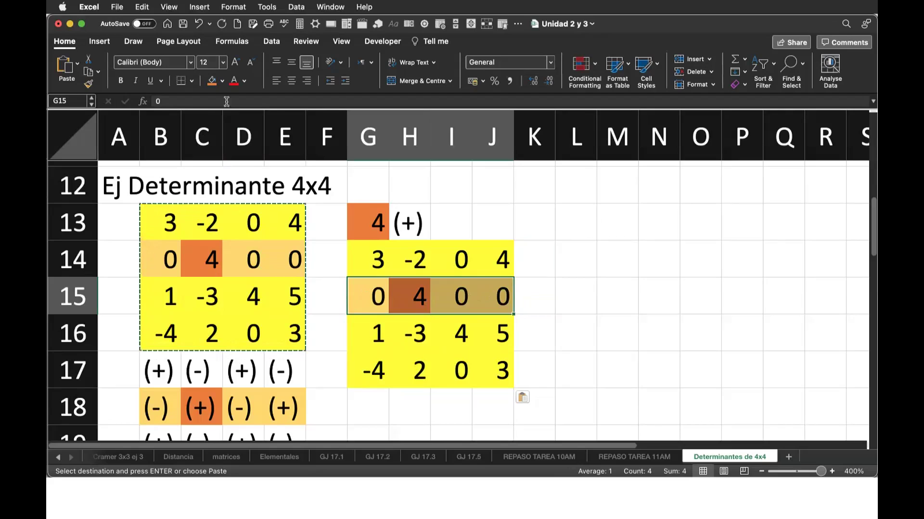
pyautogui.click(222, 80)
pyautogui.click(215, 212)
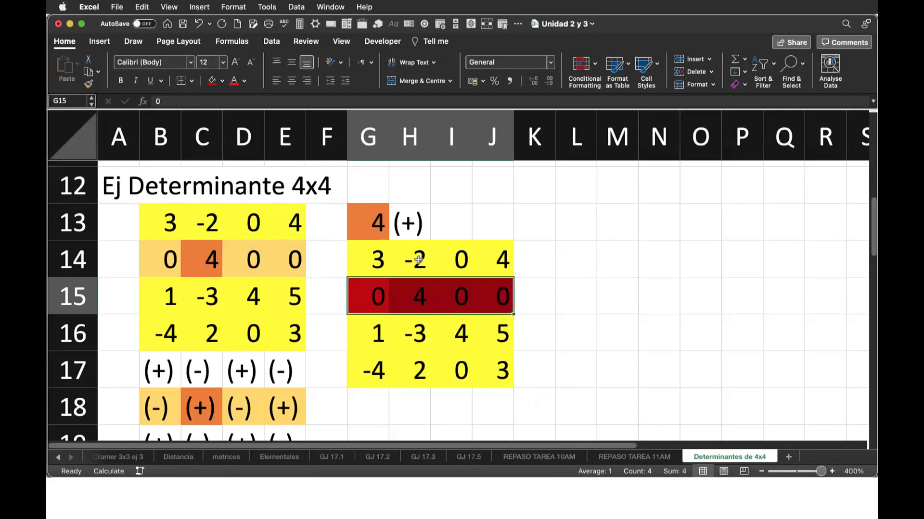
pyautogui.click(416, 257)
pyautogui.moveTo(416, 257); pyautogui.dragTo(419, 369)
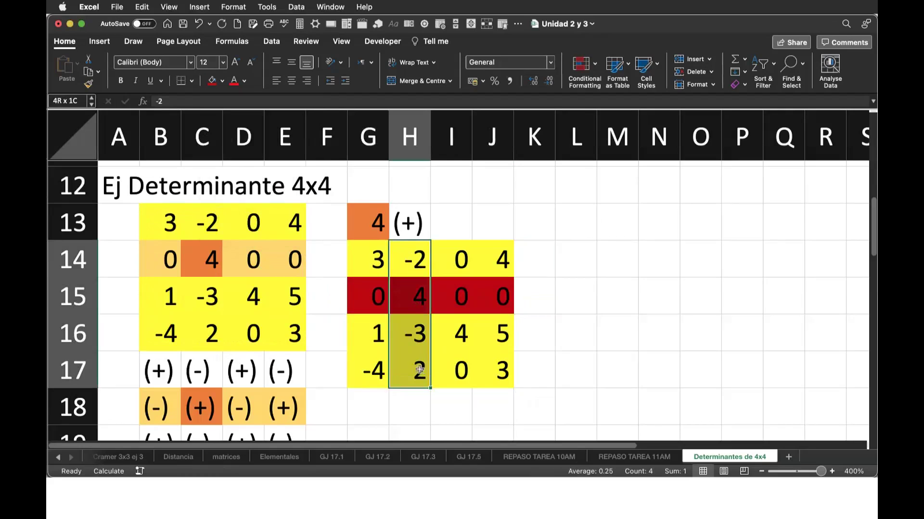
pyautogui.click(212, 80)
pyautogui.click(491, 264)
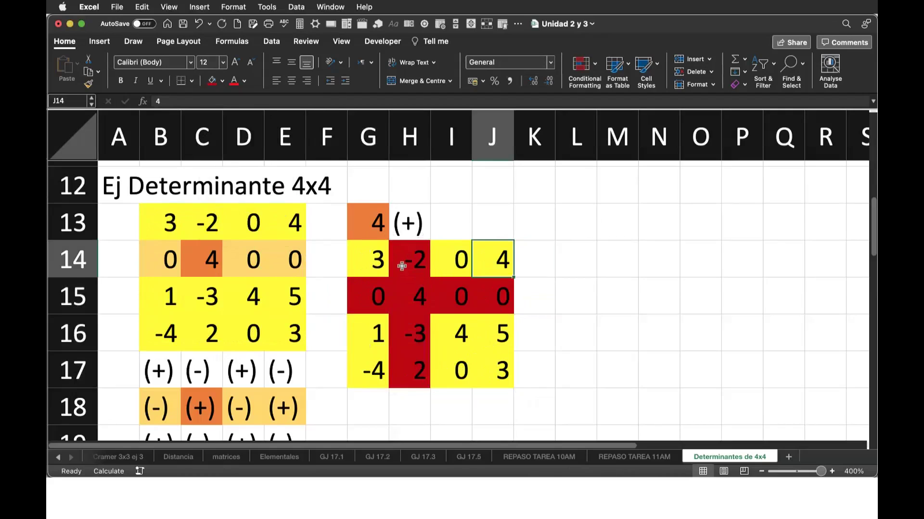
# Step: Enter the minor's first column 3, 1, -4 in L13:L15 and 0, 4 in M13:N13
pyautogui.click(580, 221)
pyautogui.write('3')
pyautogui.press('Return')
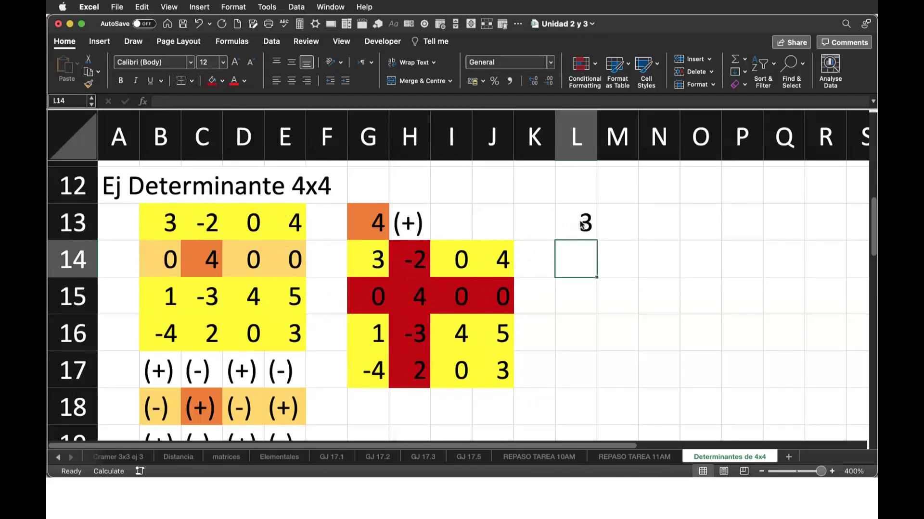
pyautogui.write('1')
pyautogui.press('Return')
pyautogui.write('-4')
pyautogui.press('Up')
pyautogui.press('Up')
pyautogui.press('Right')
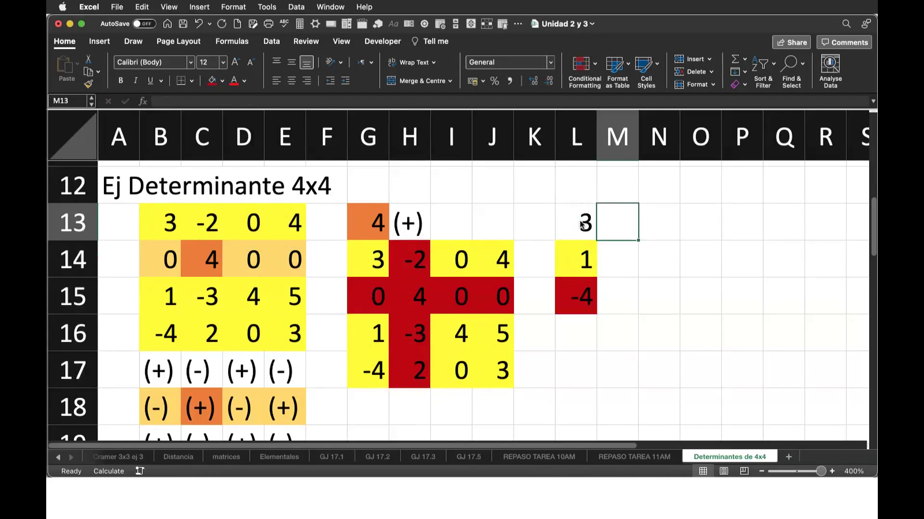
pyautogui.write('0')
pyautogui.press('Right')
pyautogui.write('4')
pyautogui.press('Return')
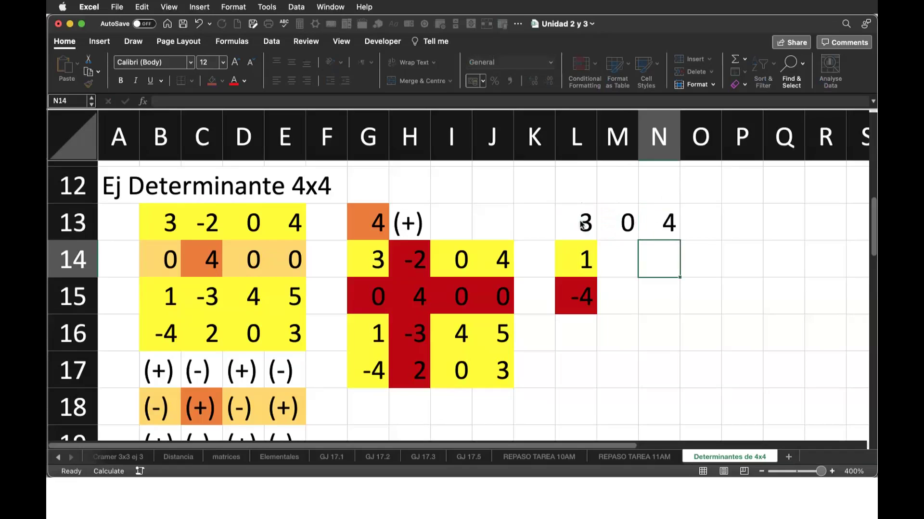
pyautogui.press('Left')
# Step: Copy the 2x2 block I16:J17 into M14:N15 and fill the minor L13:N15 yellow
pyautogui.moveTo(440, 331); pyautogui.dragTo(483, 363)
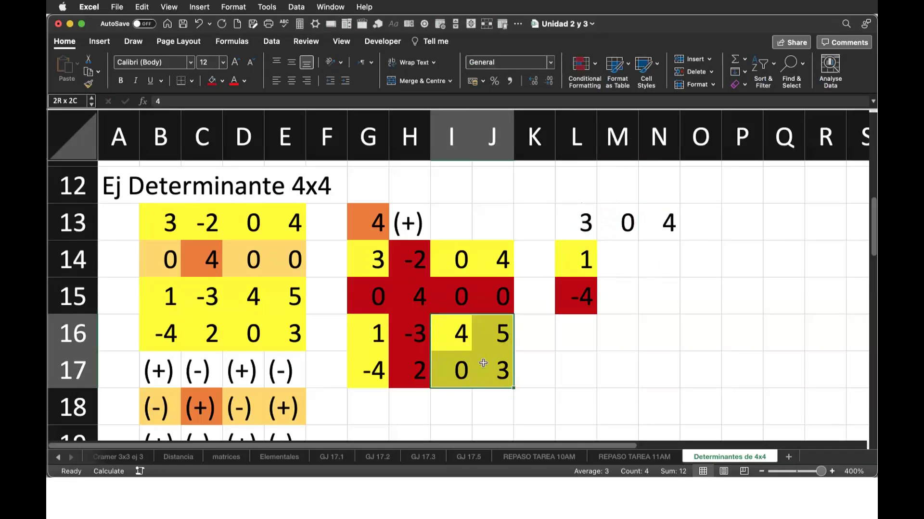
pyautogui.press('super+c')
pyautogui.click(622, 260)
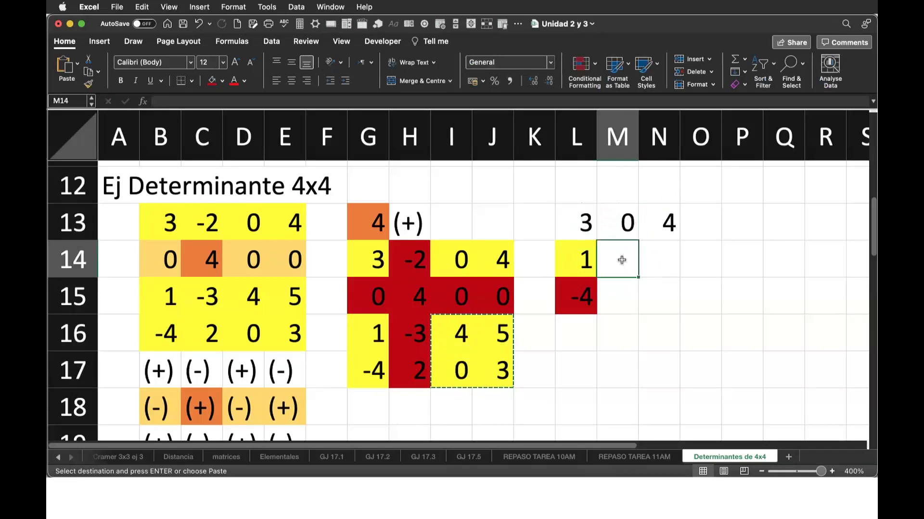
pyautogui.press('super+v')
pyautogui.moveTo(575, 218); pyautogui.dragTo(664, 284)
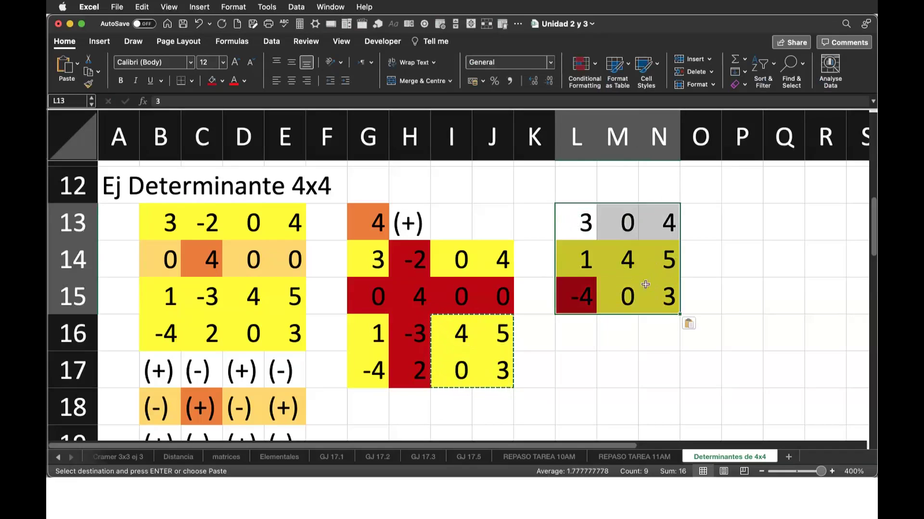
pyautogui.click(223, 81)
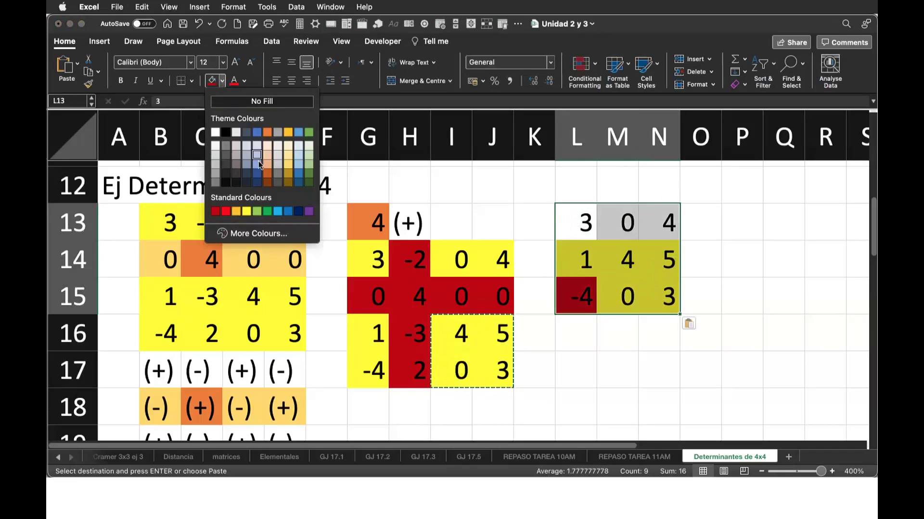
pyautogui.click(248, 212)
# Step: Label the minor 'Menor' and move the labelled block down one row to L13:N16
pyautogui.click(559, 187)
pyautogui.write('Menor')
pyautogui.press('Return')
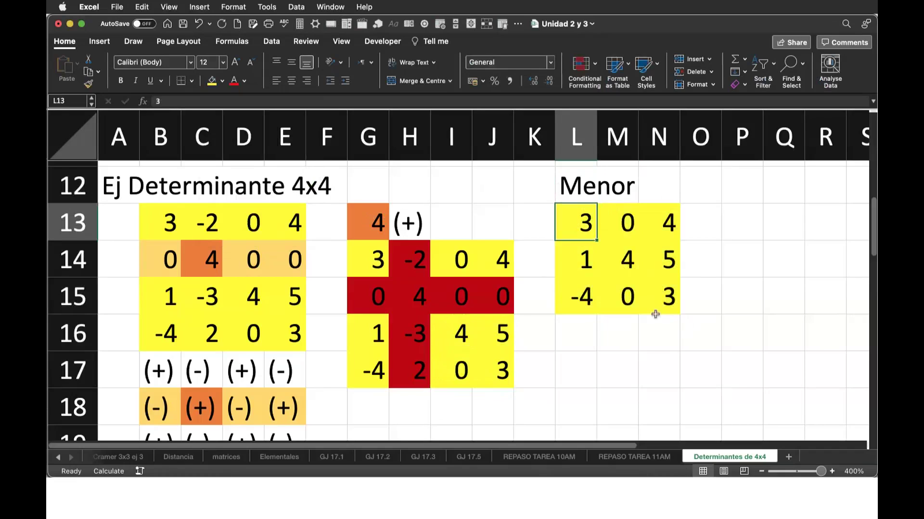
pyautogui.click(669, 326)
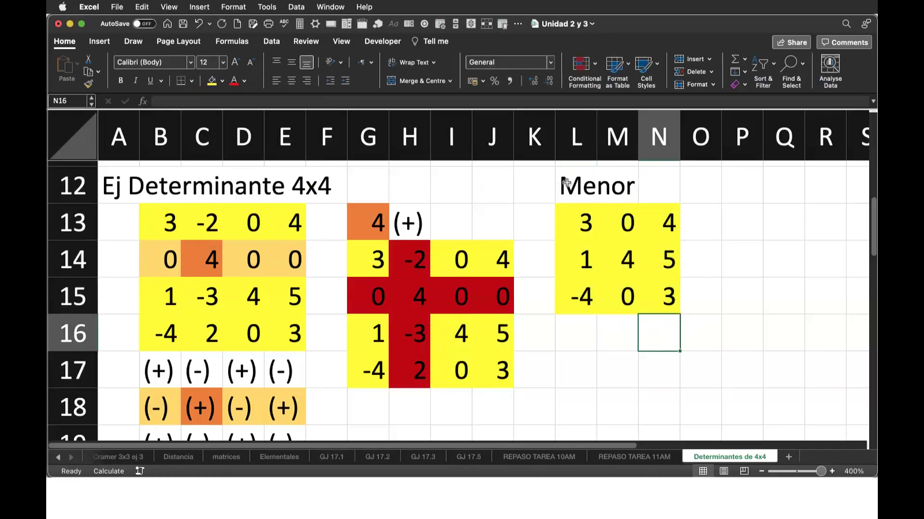
pyautogui.moveTo(565, 182); pyautogui.dragTo(668, 297)
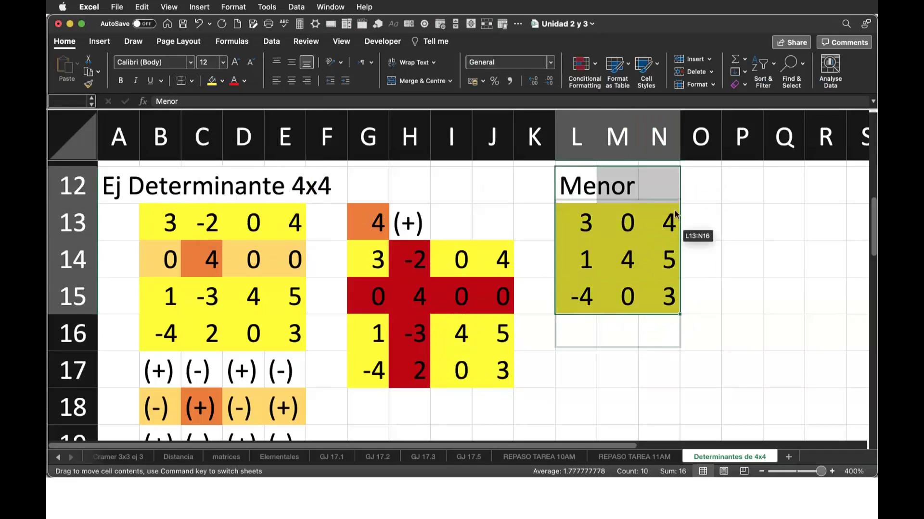
pyautogui.moveTo(680, 179); pyautogui.dragTo(679, 216)
pyautogui.click(743, 221)
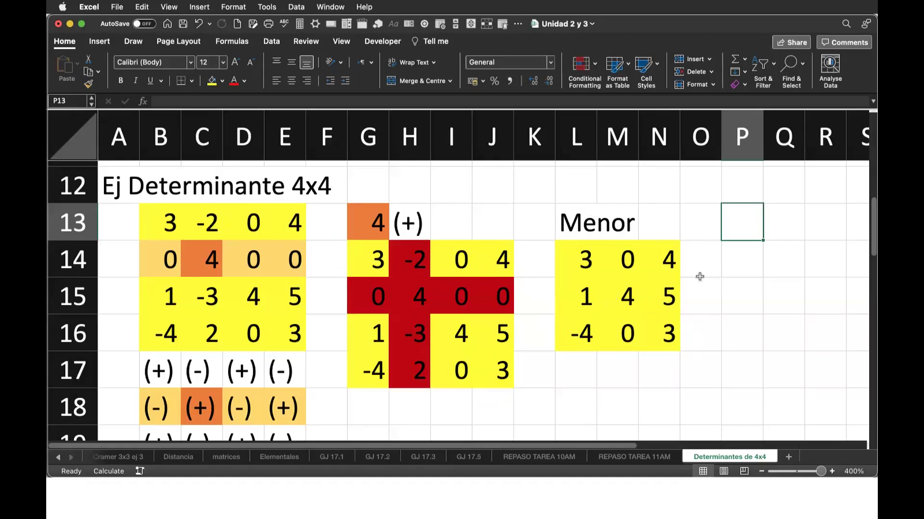
# Step: Fill column M14:M16 light orange and the centre 4 in M15 darker orange
pyautogui.moveTo(626, 259); pyautogui.dragTo(627, 321)
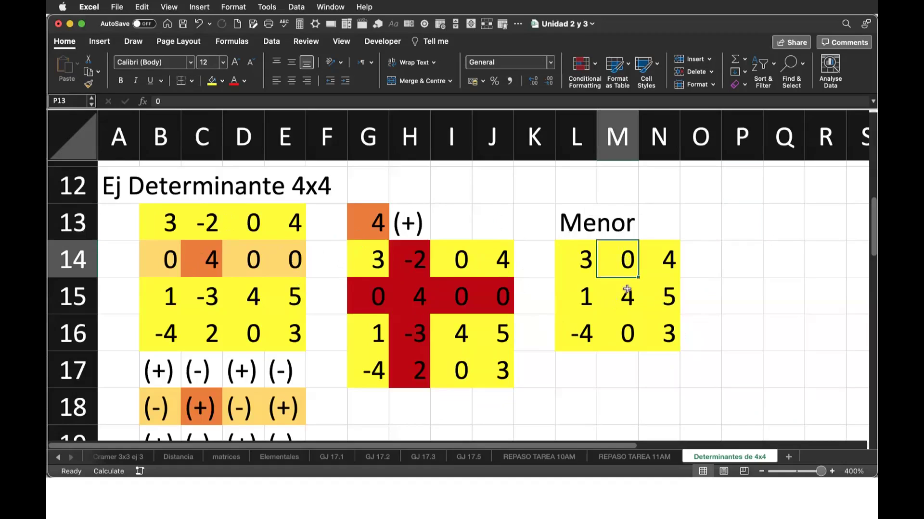
pyautogui.click(222, 81)
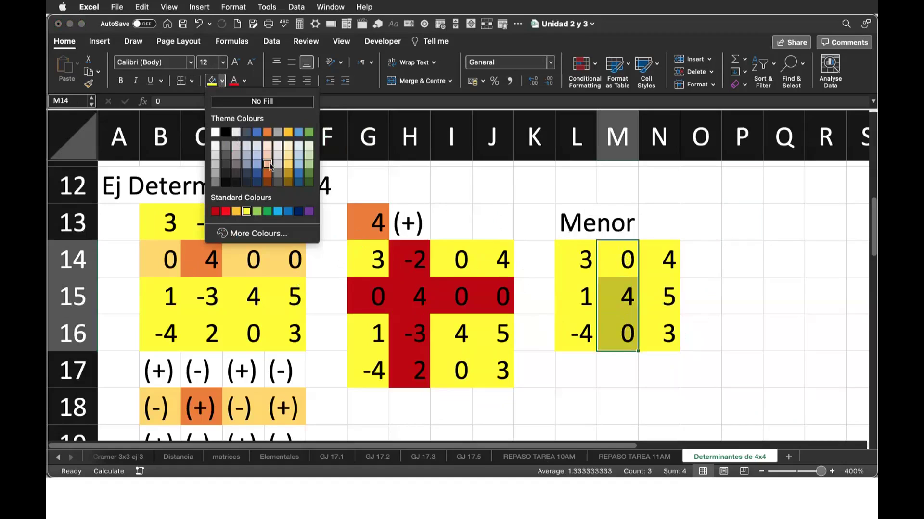
pyautogui.click(289, 167)
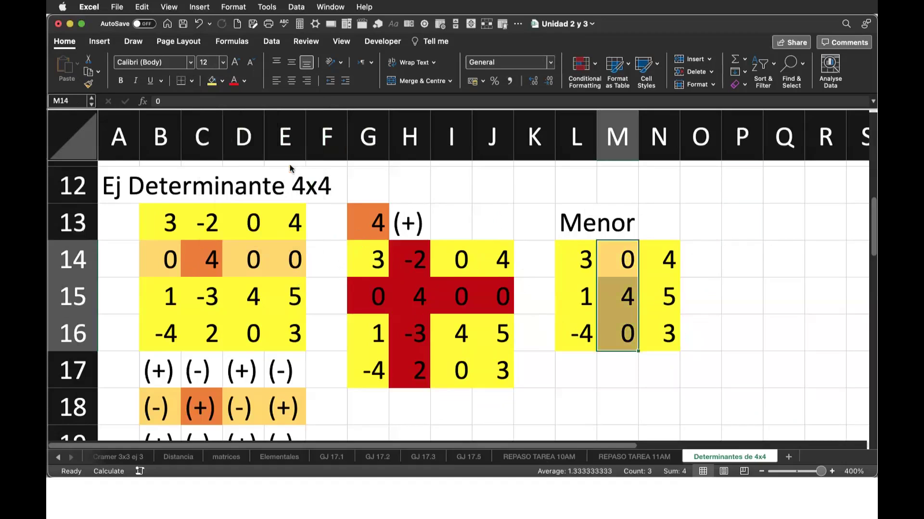
pyautogui.click(619, 300)
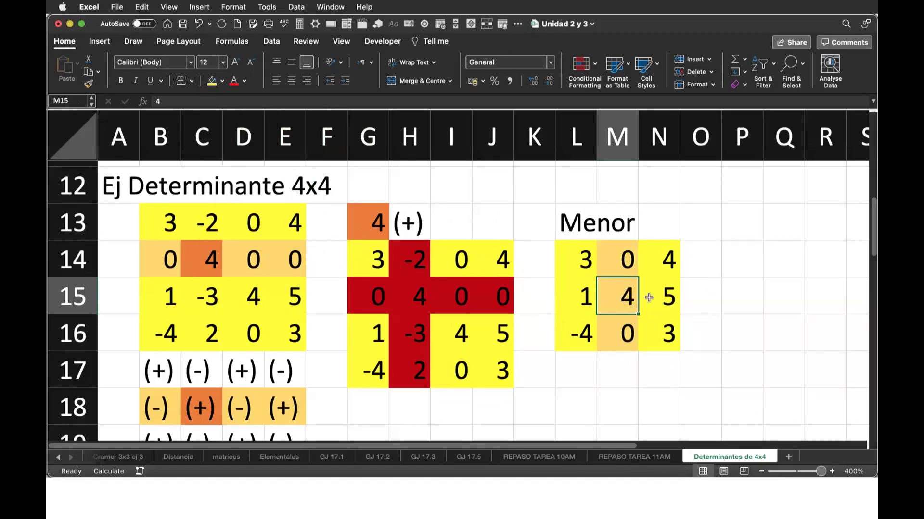
pyautogui.click(223, 81)
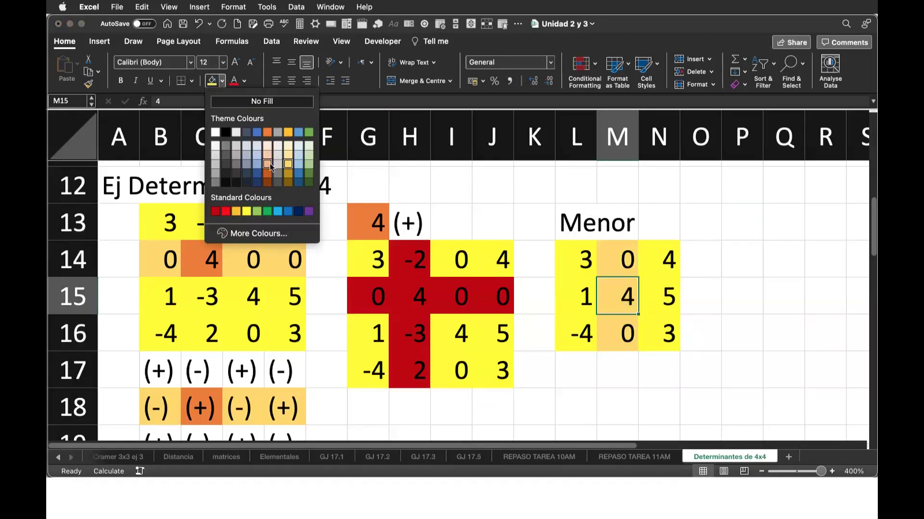
pyautogui.click(267, 132)
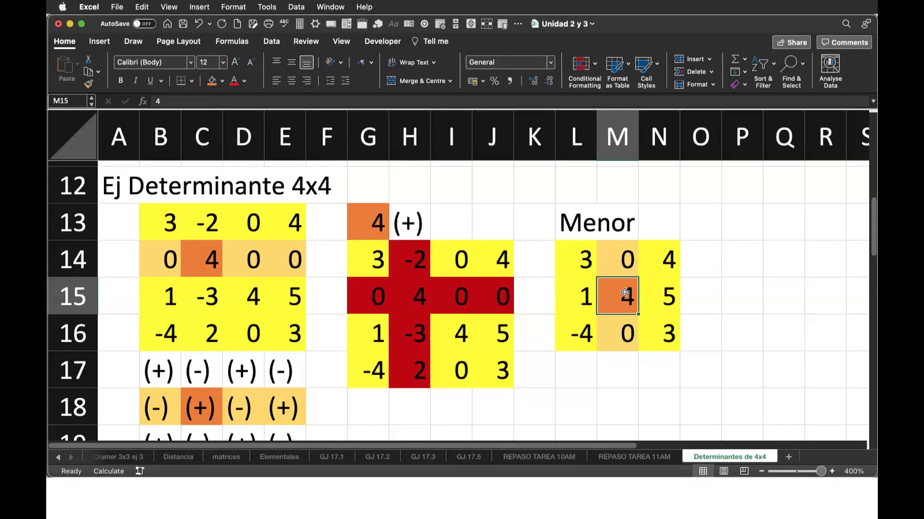
# Step: Copy the 3x3 sign pattern into L17:N19 and set its middle row to No Fill
pyautogui.scroll(-2, 662, 377)
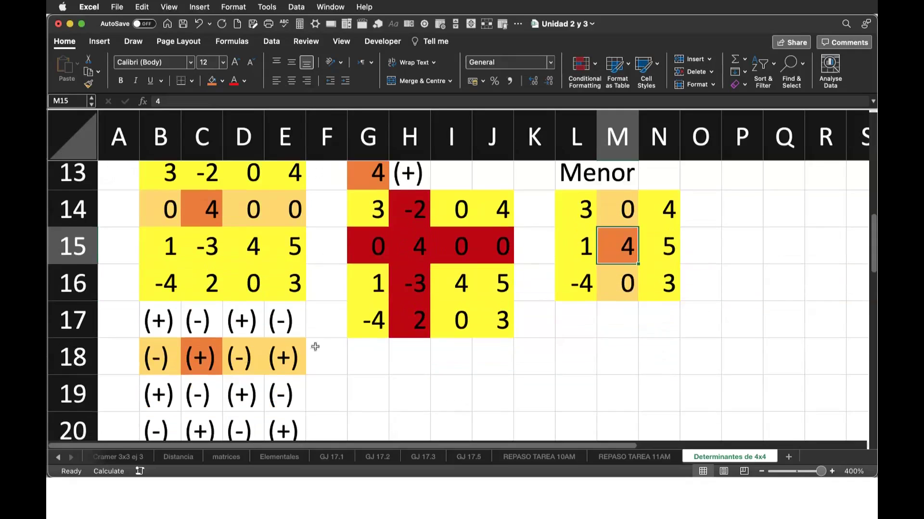
pyautogui.moveTo(156, 318); pyautogui.dragTo(244, 386)
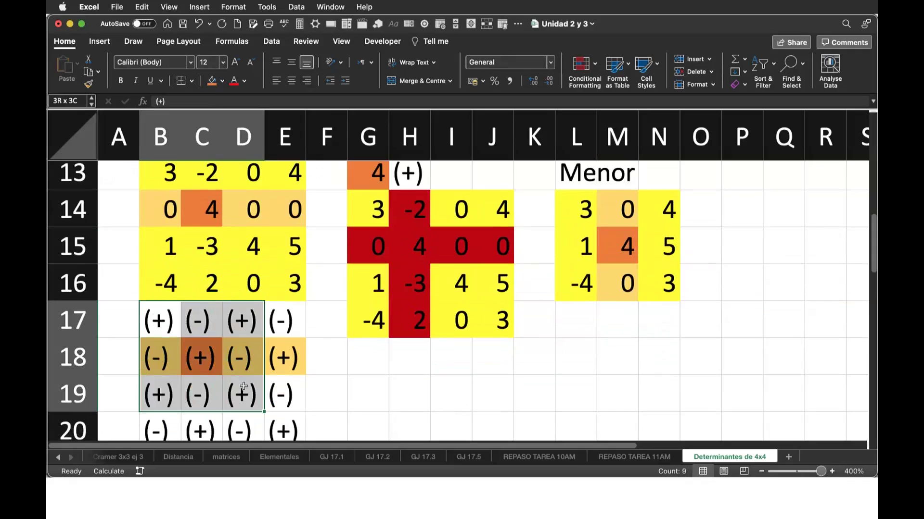
pyautogui.press('super+c')
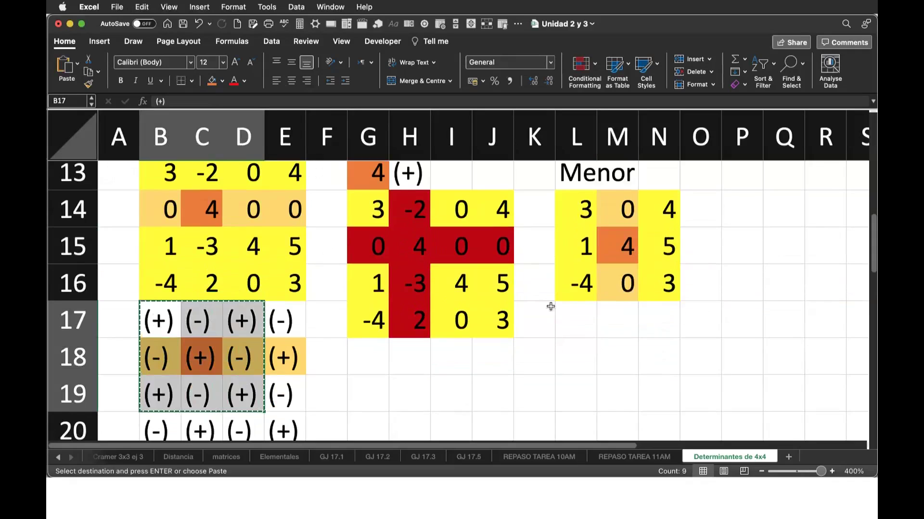
pyautogui.click(567, 310)
pyautogui.press('super+v')
pyautogui.click(667, 320)
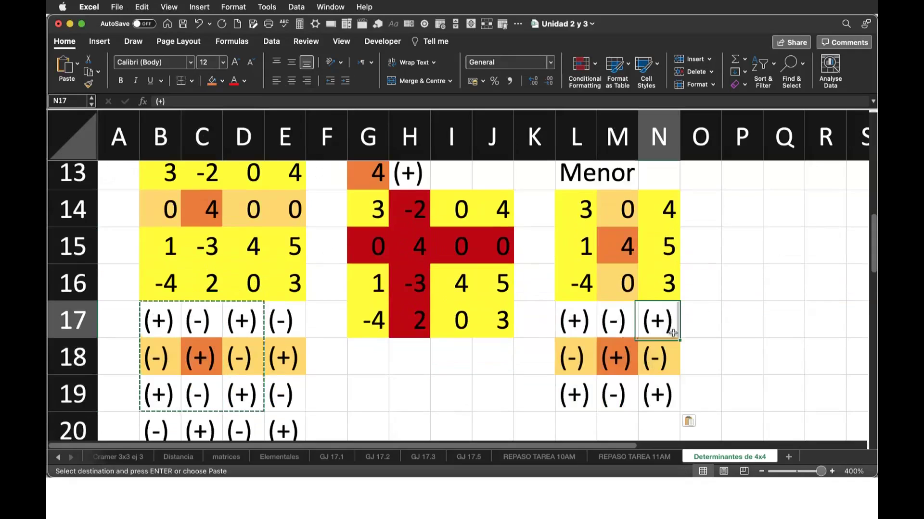
pyautogui.moveTo(572, 356); pyautogui.dragTo(656, 352)
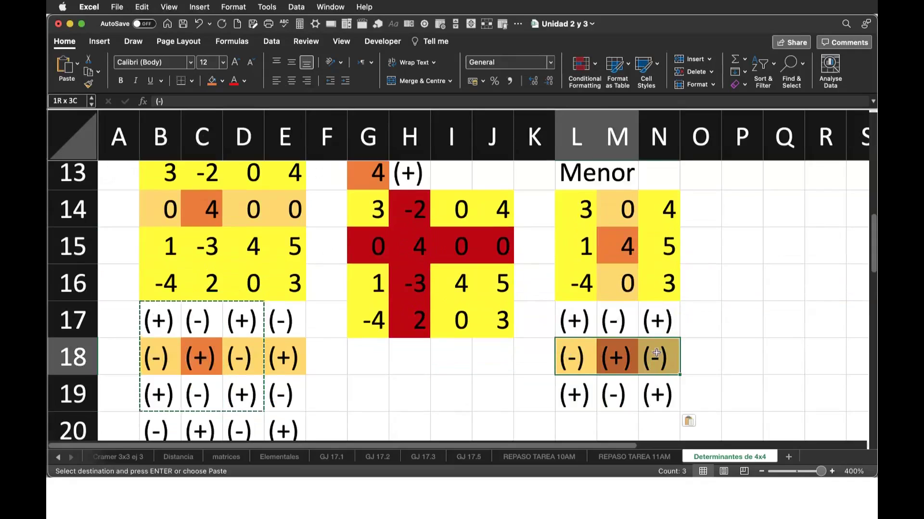
pyautogui.click(221, 80)
pyautogui.click(255, 102)
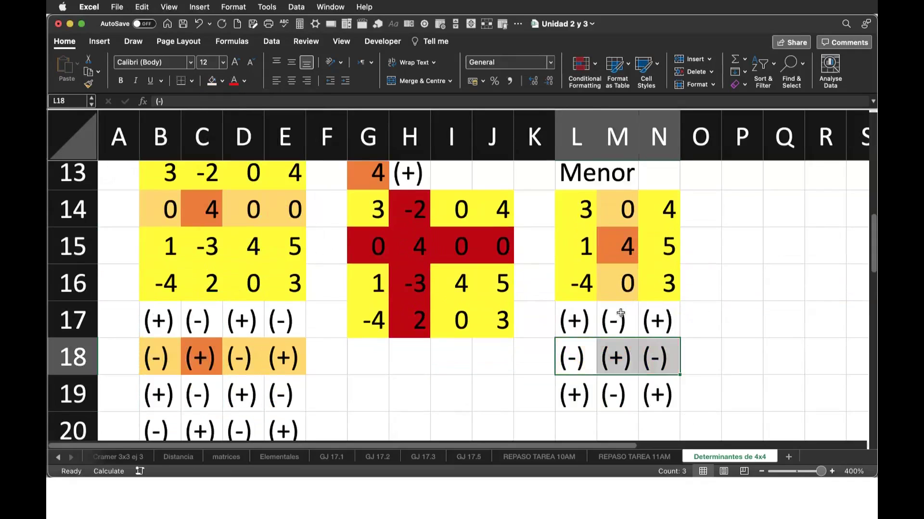
# Step: Shade sign column M17:M19 light orange and the centre (+) in M18 dark orange
pyautogui.moveTo(617, 311); pyautogui.dragTo(617, 395)
pyautogui.click(222, 81)
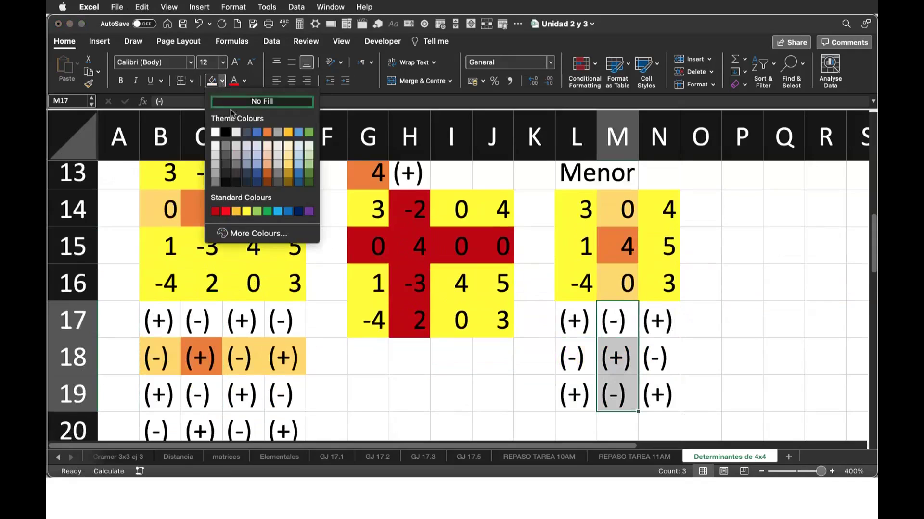
pyautogui.click(288, 165)
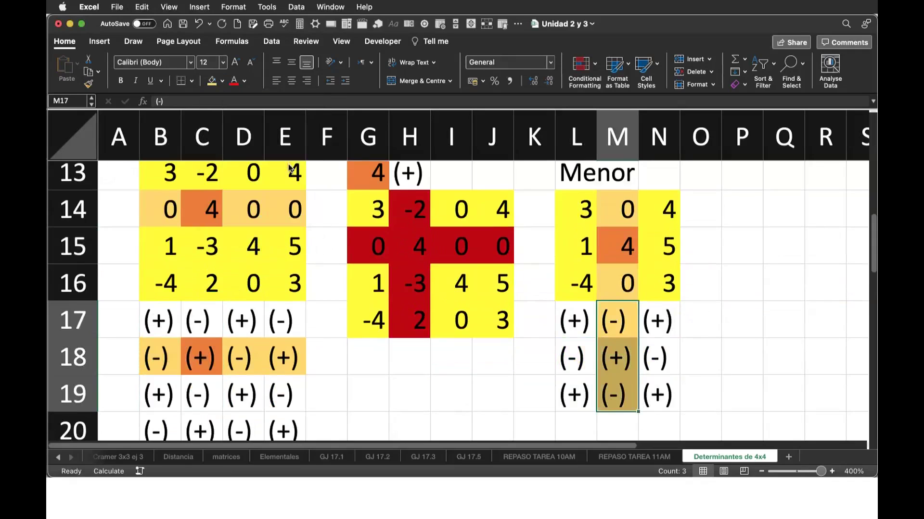
pyautogui.click(620, 348)
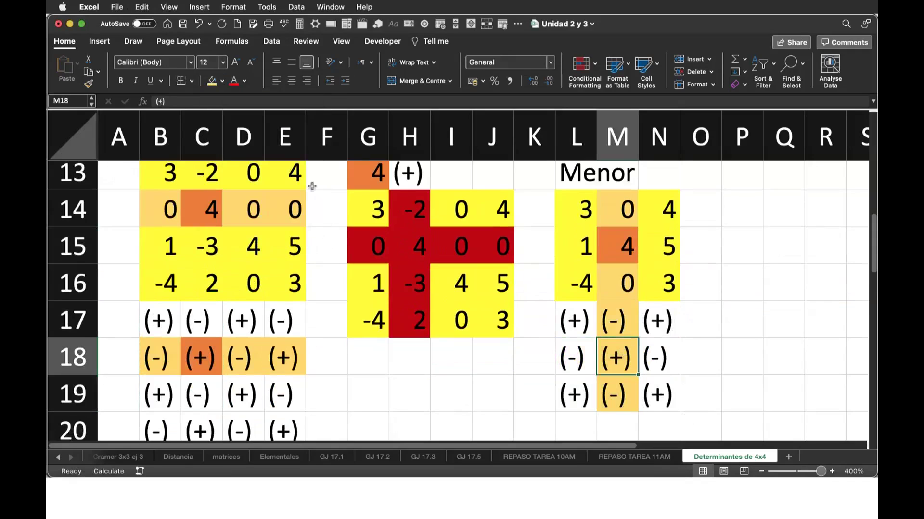
pyautogui.click(223, 82)
pyautogui.click(268, 141)
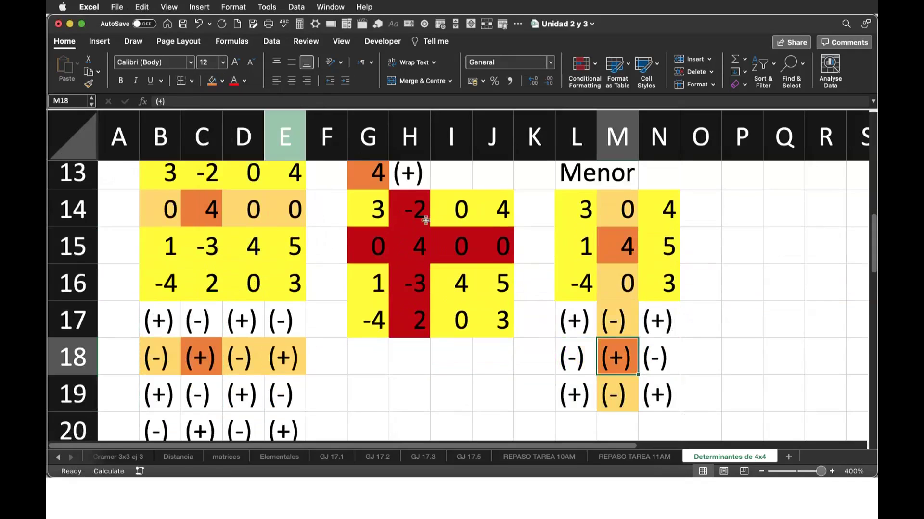
pyautogui.scroll(2, 669, 345)
pyautogui.hscroll(2, 669, 345)
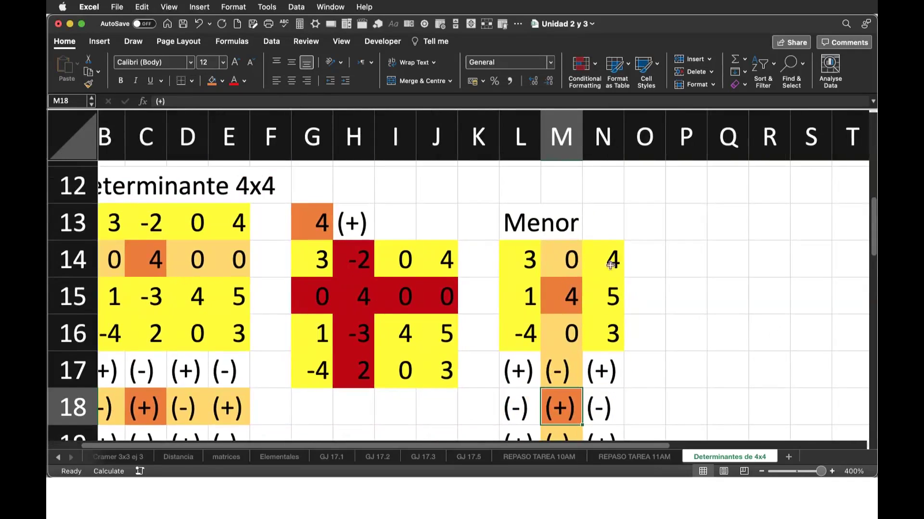
# Step: Enter the coefficient 4 in P14 with orange fill and its (+) sign in Q14
pyautogui.click(678, 260)
pyautogui.write('4')
pyautogui.press('Return')
pyautogui.click(728, 259)
pyautogui.press('Left')
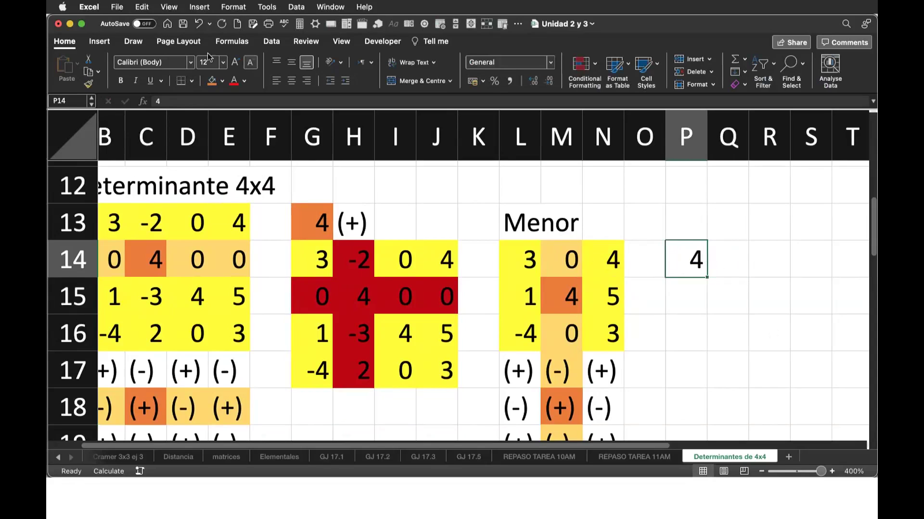
pyautogui.click(211, 81)
pyautogui.click(738, 254)
pyautogui.write('(+)')
pyautogui.press('Return')
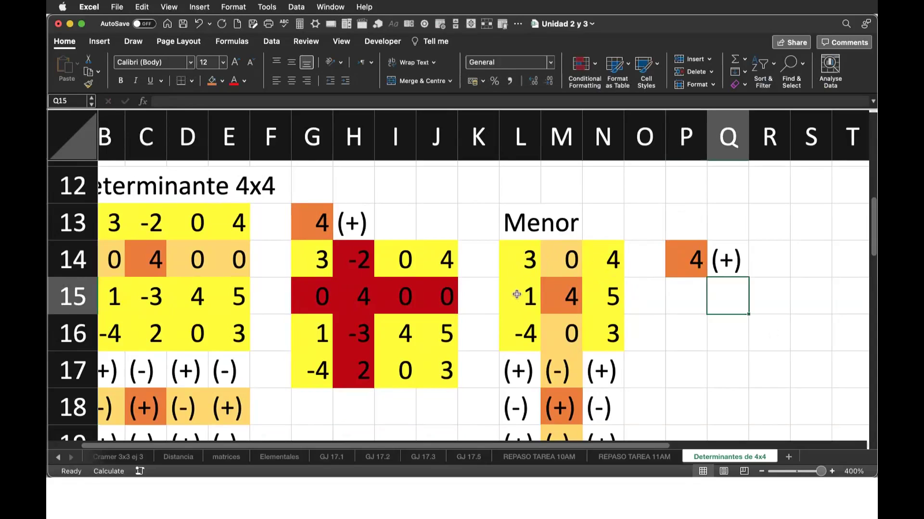
# Step: Copy the 3x3 minor L14:N16 to P15:R17
pyautogui.moveTo(525, 284); pyautogui.dragTo(602, 283)
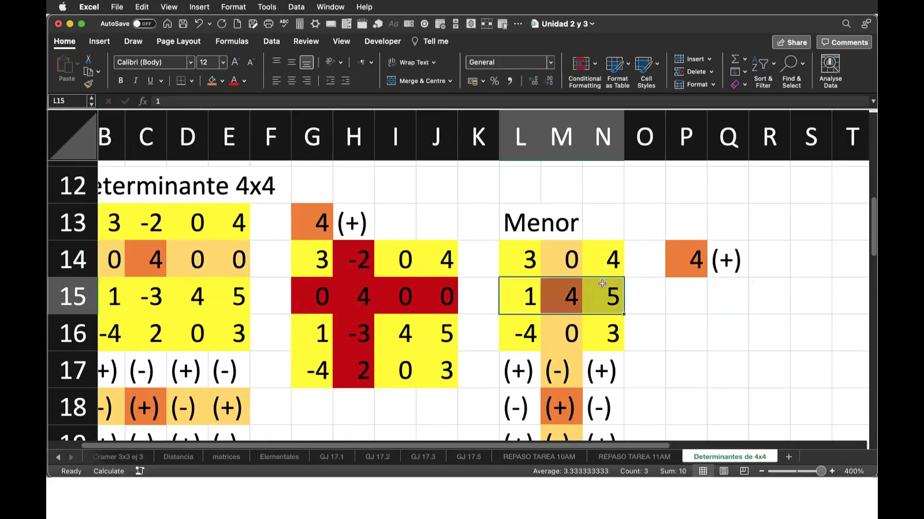
pyautogui.moveTo(538, 259); pyautogui.dragTo(606, 331)
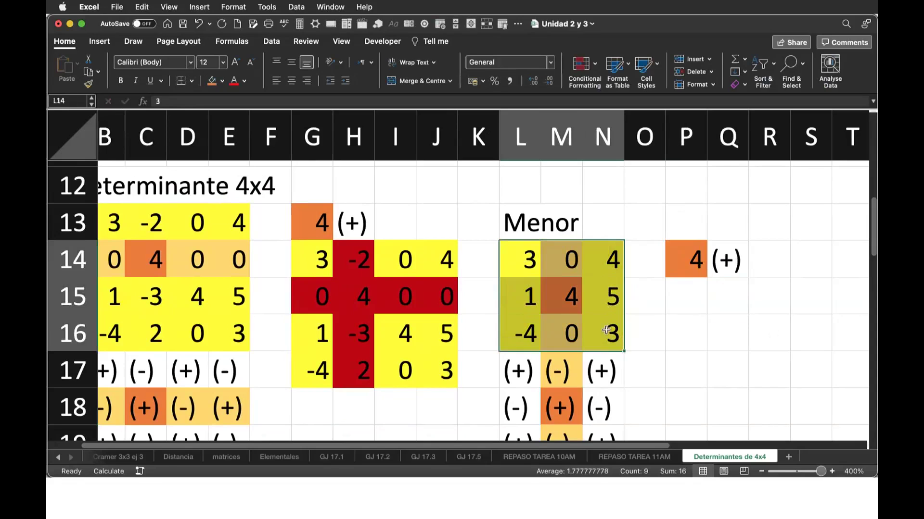
pyautogui.press('super+c')
pyautogui.click(692, 302)
pyautogui.press('super+v')
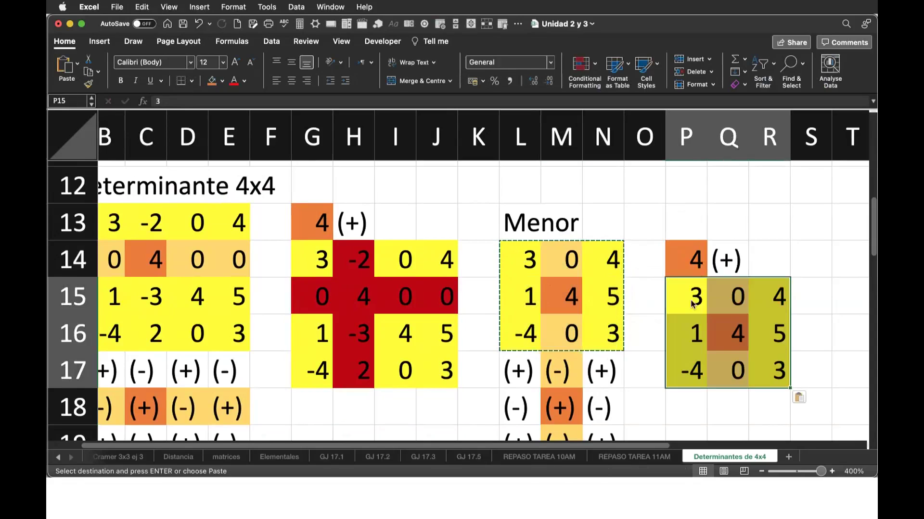
pyautogui.click(813, 295)
# Step: Fill the copy's row P16:R16 and column Q15:Q17 dark red
pyautogui.moveTo(674, 332); pyautogui.dragTo(775, 333)
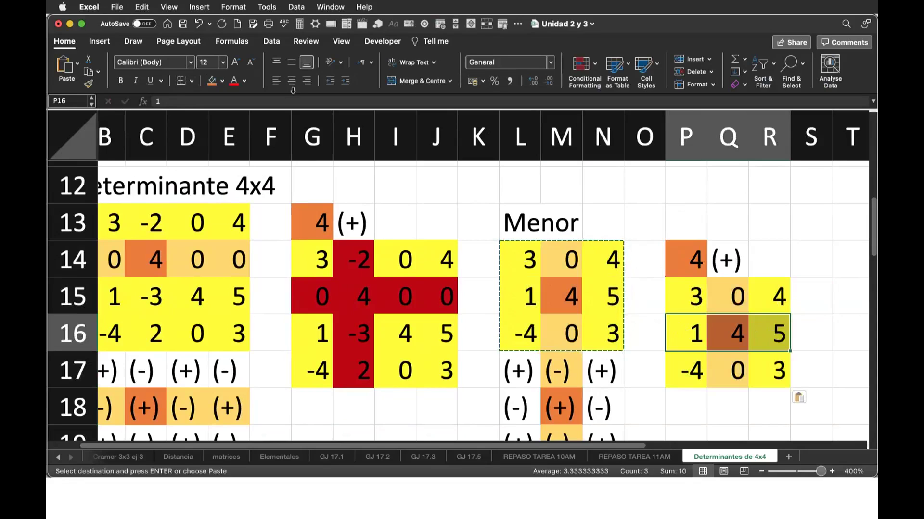
pyautogui.click(222, 80)
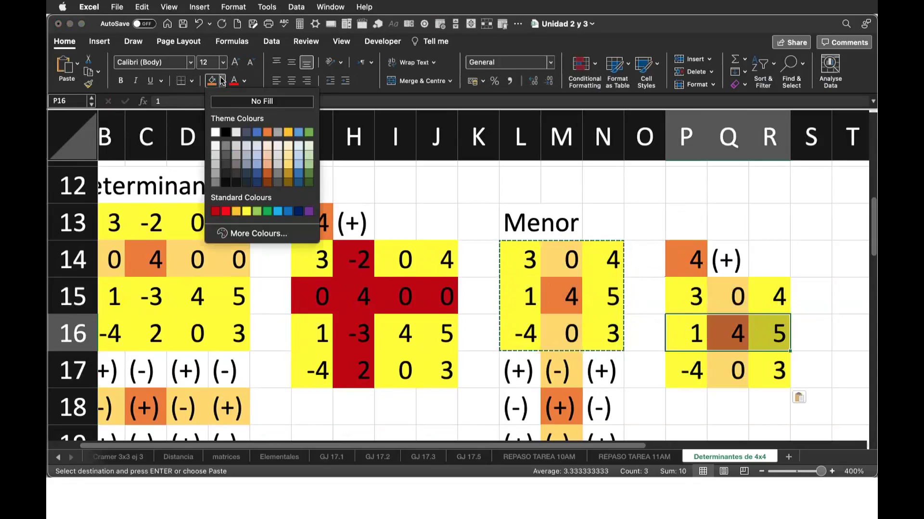
pyautogui.click(215, 212)
pyautogui.moveTo(729, 294); pyautogui.dragTo(704, 368)
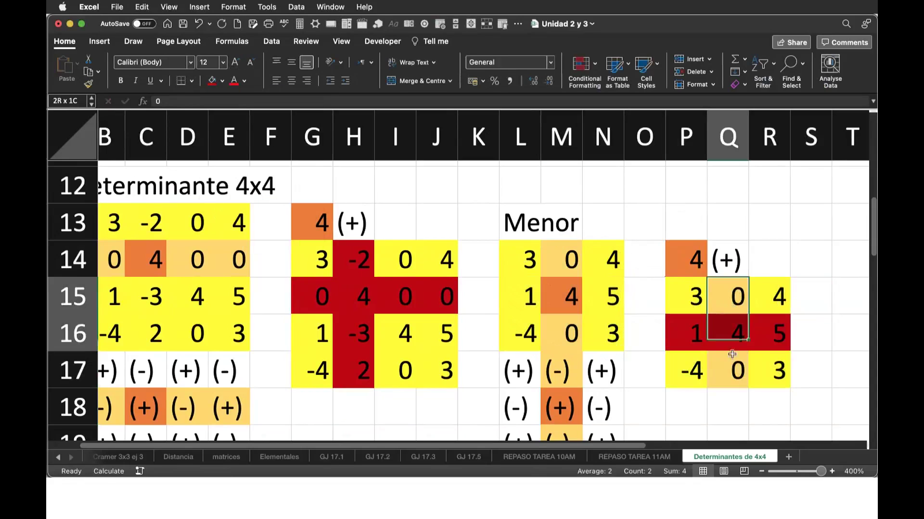
pyautogui.click(212, 80)
pyautogui.hscroll(3, 655, 302)
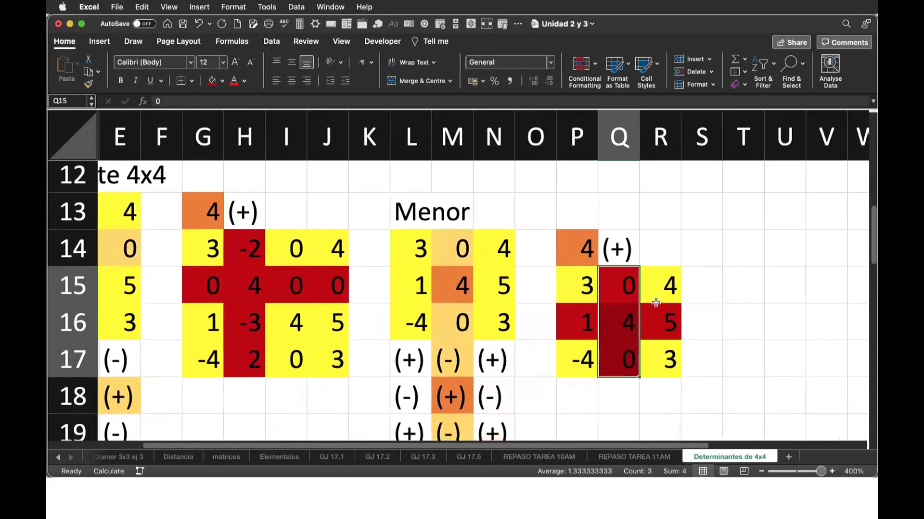
pyautogui.hscroll(2, 656, 302)
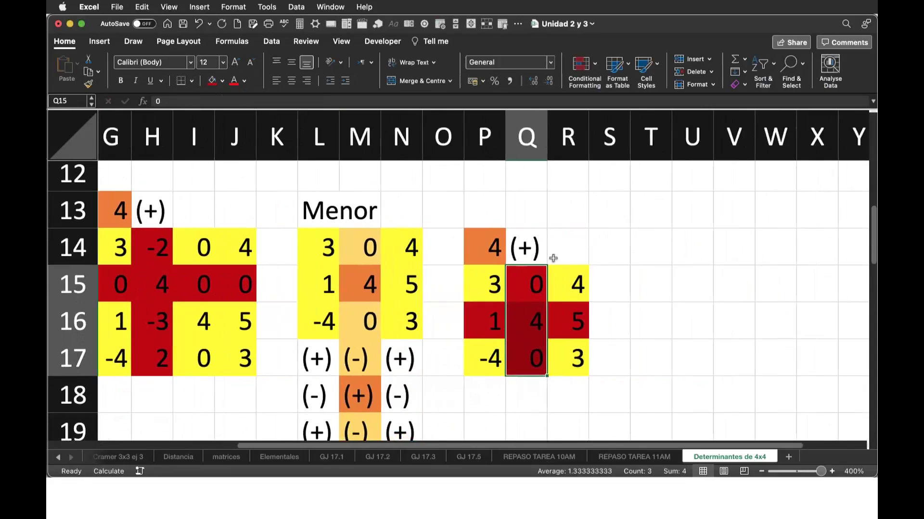
# Step: Enter the 2x2 sub-matrix 3, 4 in T15:U15 and -4, 3 in T16:U16
pyautogui.click(650, 291)
pyautogui.write('3')
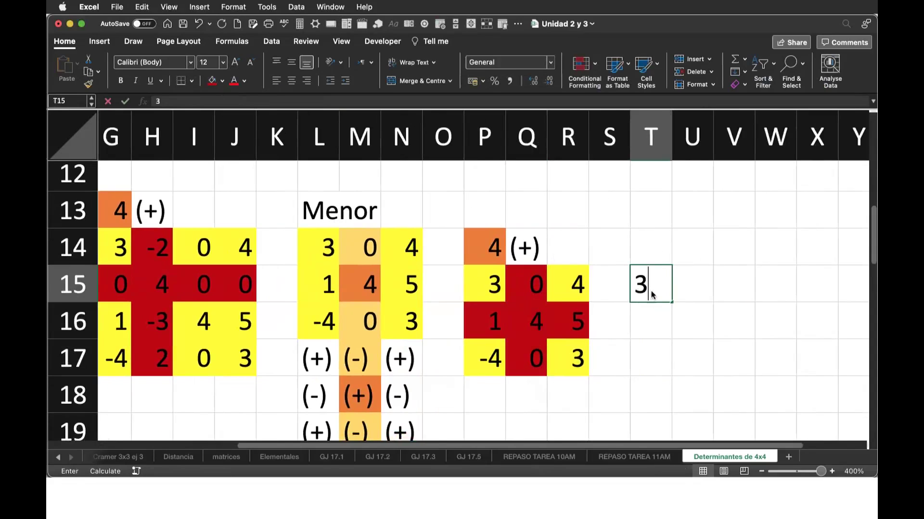
pyautogui.press('Tab')
pyautogui.write('4')
pyautogui.press('Return')
pyautogui.write('-4')
pyautogui.press('Tab')
pyautogui.write('3')
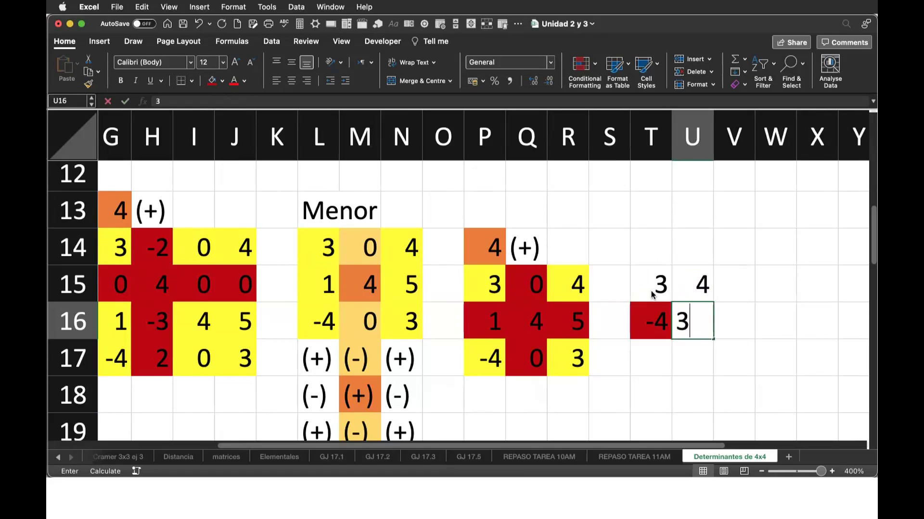
pyautogui.press('Tab')
# Step: Shade the 2x2 sub-matrix T15:U16 yellow
pyautogui.moveTo(650, 288); pyautogui.dragTo(702, 318)
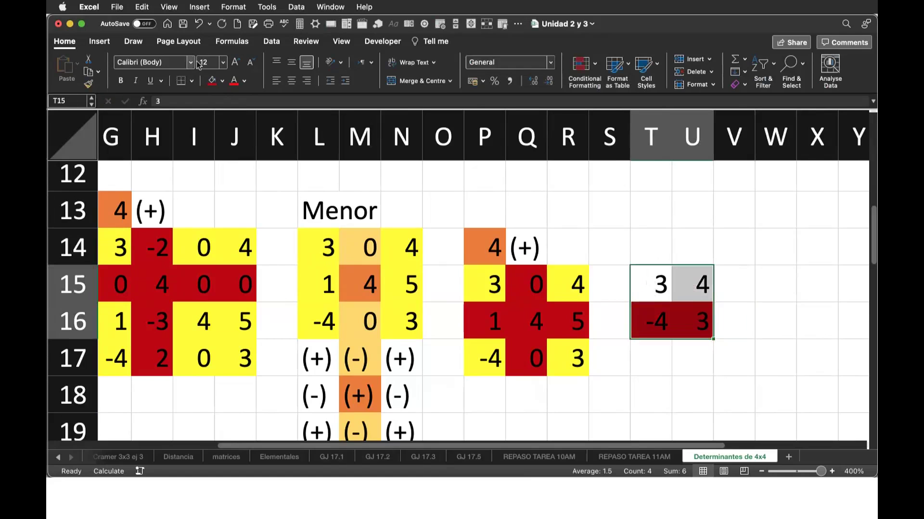
pyautogui.click(222, 80)
pyautogui.click(246, 211)
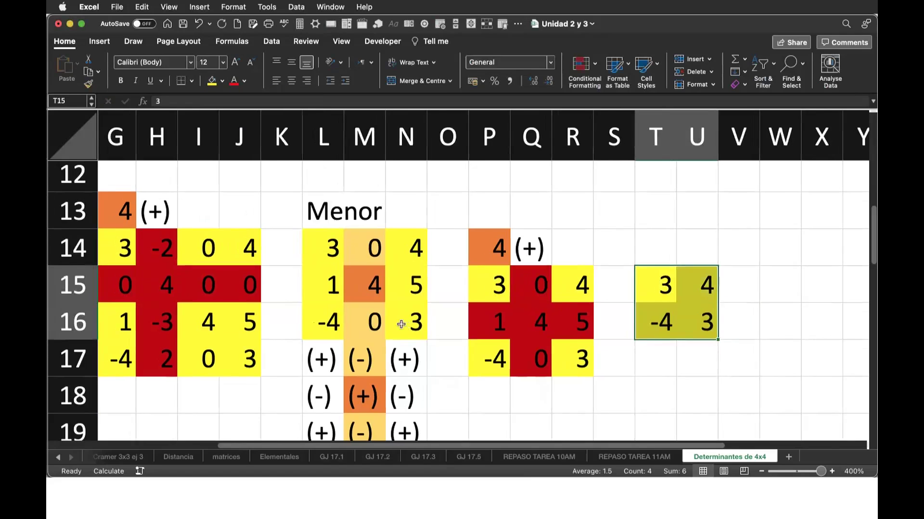
pyautogui.hscroll(-6, 382, 313)
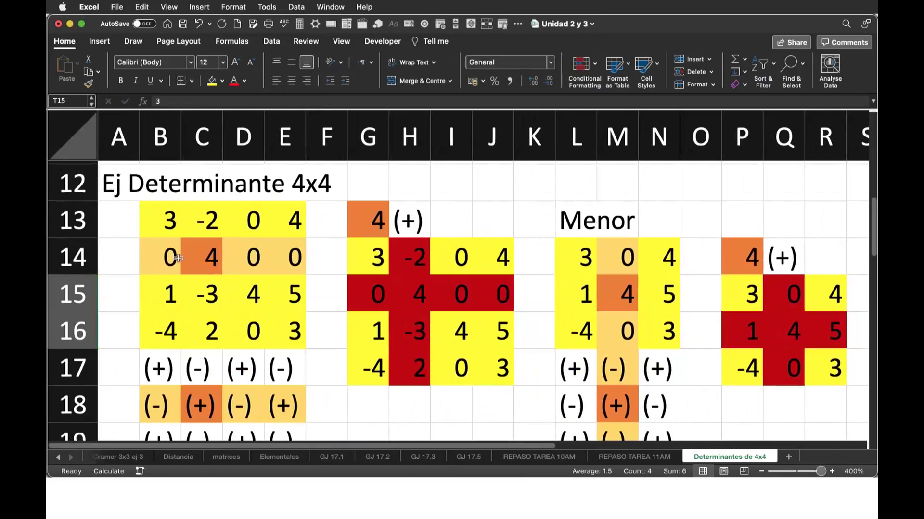
pyautogui.scroll(1, 387, 351)
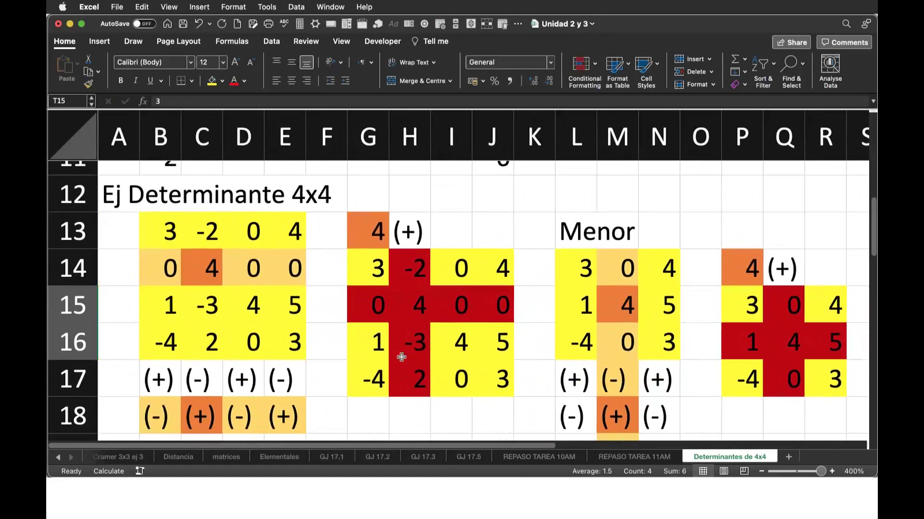
pyautogui.hscroll(3, 423, 355)
pyautogui.hscroll(1, 448, 214)
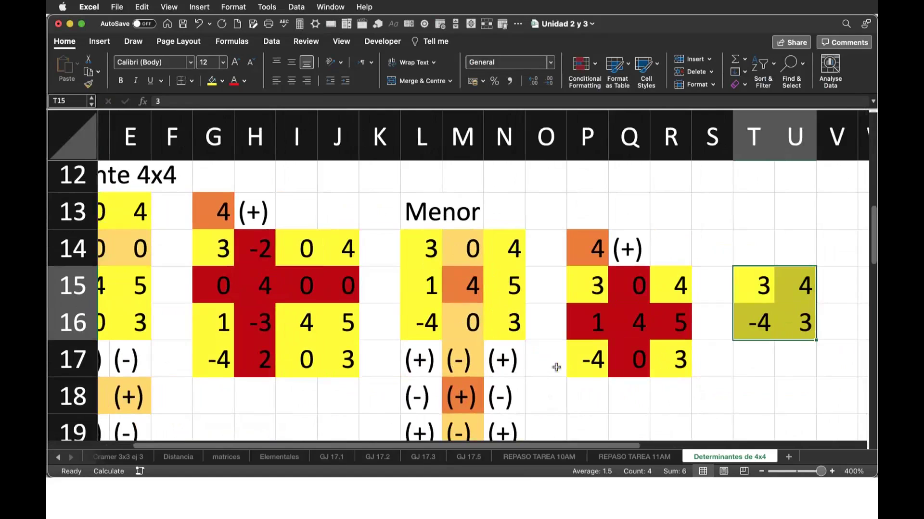
pyautogui.click(599, 287)
pyautogui.hscroll(1, 686, 361)
pyautogui.hscroll(2, 678, 353)
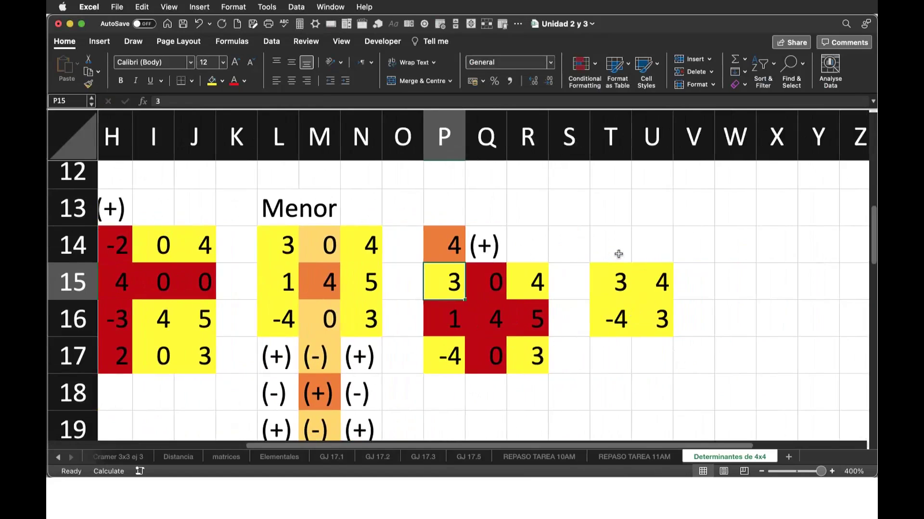
# Step: Enter =T15*U16-U15*T16 in V15, giving 25, and widen column V
pyautogui.click(701, 286)
pyautogui.write('=')
pyautogui.click(614, 281)
pyautogui.write('*')
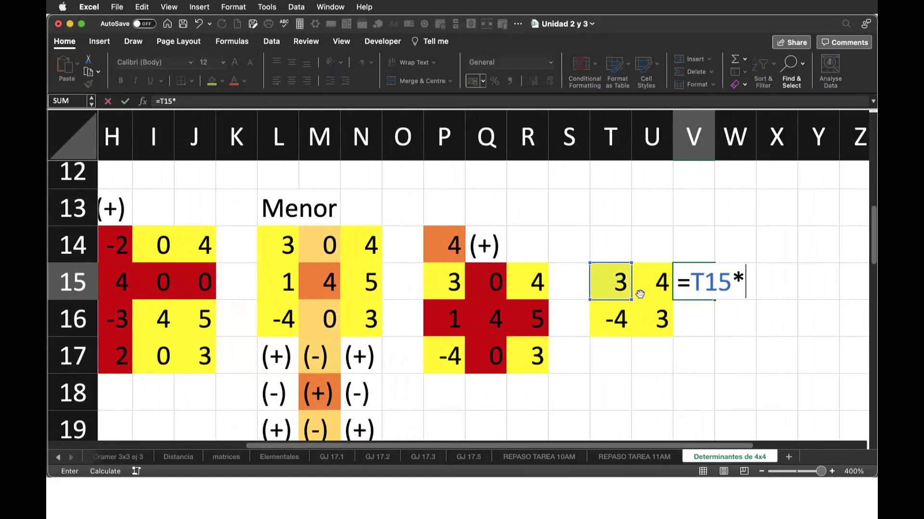
pyautogui.click(648, 316)
pyautogui.write('-')
pyautogui.click(653, 289)
pyautogui.write('*')
pyautogui.click(618, 320)
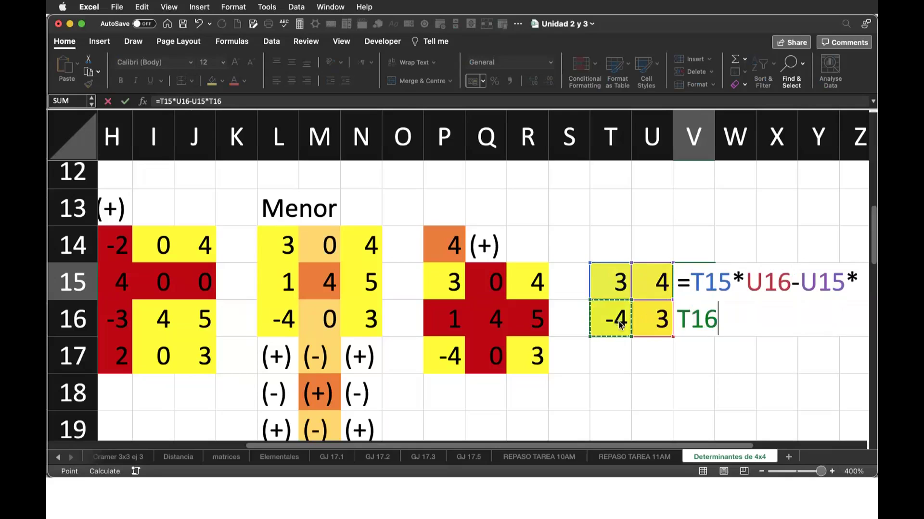
pyautogui.press('Return')
pyautogui.moveTo(715, 144); pyautogui.dragTo(726, 144)
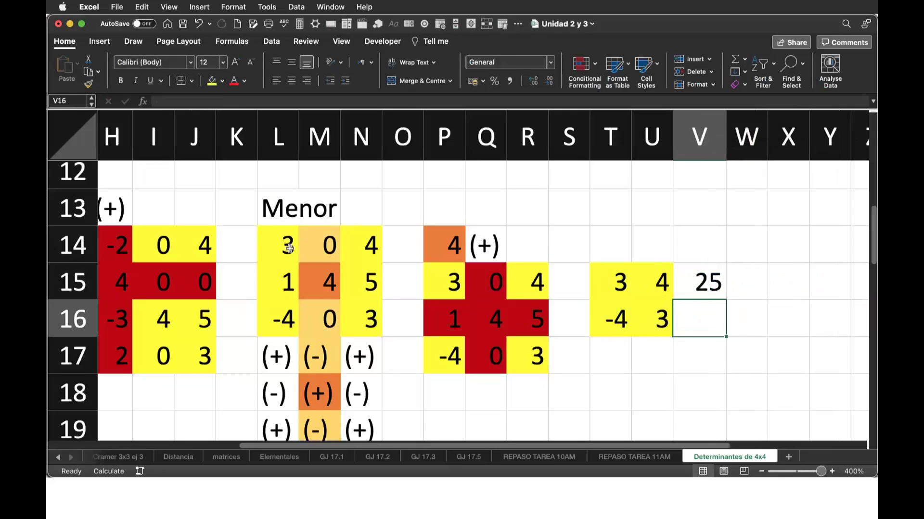
# Step: Enter =P14*V15 in N13 to show 100 beside Menor and widen column N
pyautogui.click(365, 256)
pyautogui.click(358, 209)
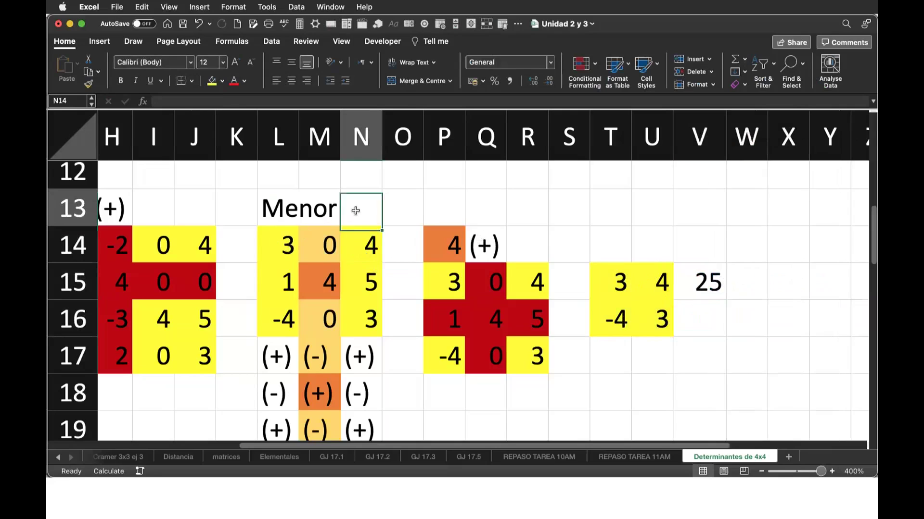
pyautogui.write('?')
pyautogui.press('BackSpace')
pyautogui.write('=')
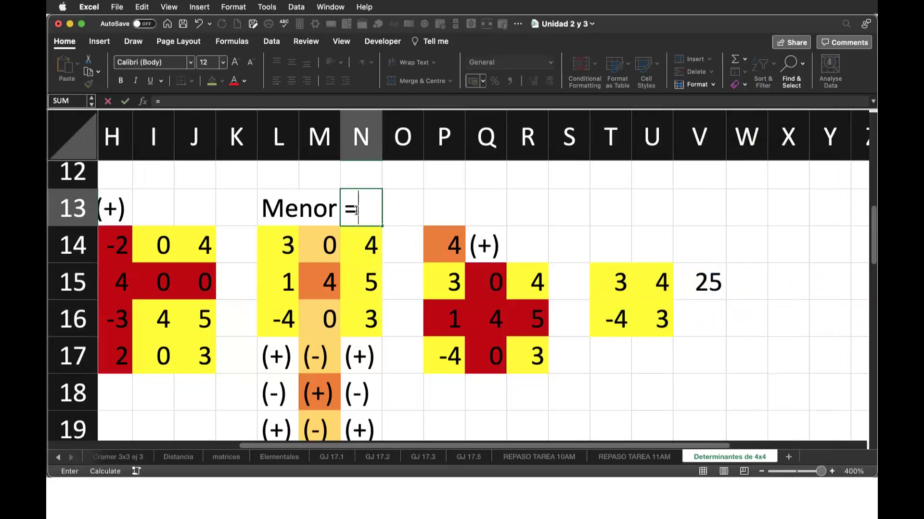
pyautogui.click(439, 244)
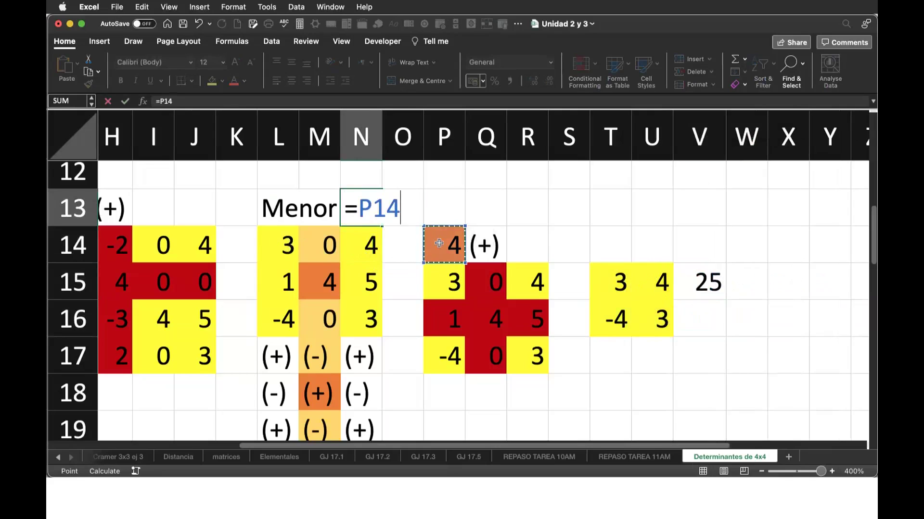
pyautogui.write('*')
pyautogui.click(706, 284)
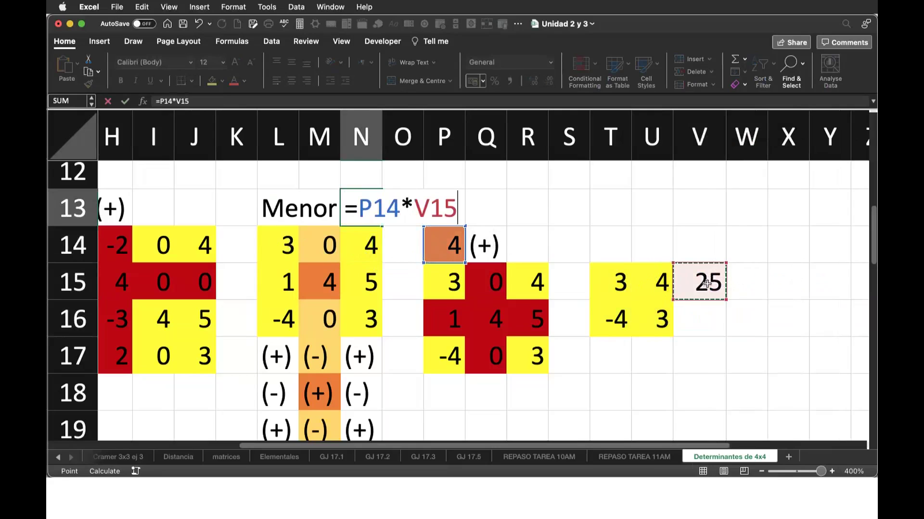
pyautogui.press('Return')
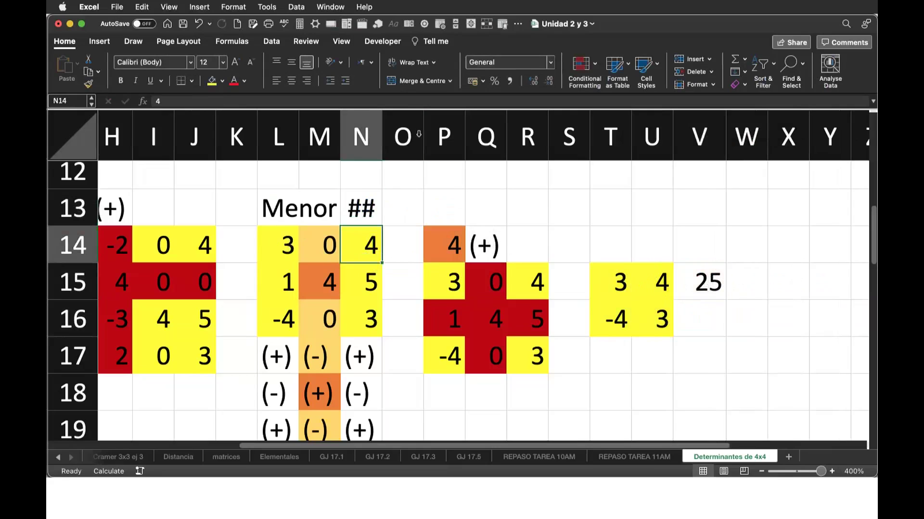
pyautogui.moveTo(382, 139); pyautogui.dragTo(410, 139)
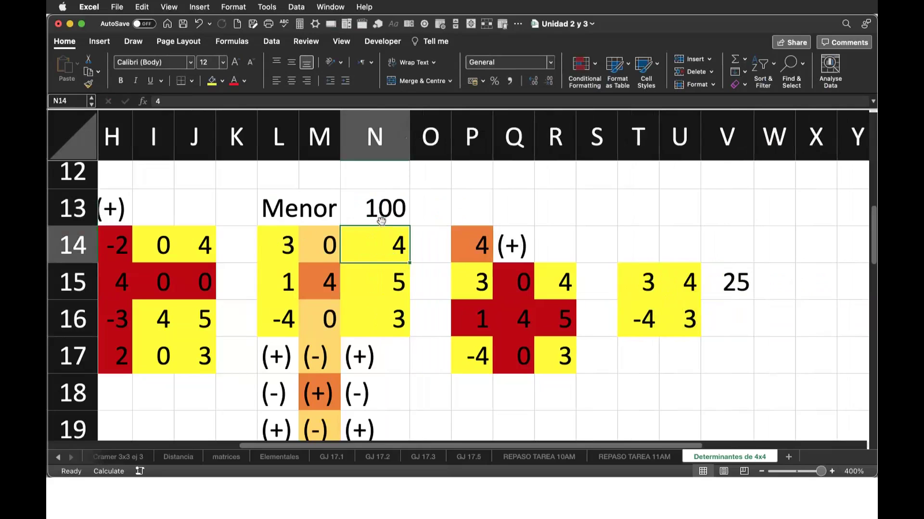
pyautogui.hscroll(-4, 301, 293)
pyautogui.hscroll(-3, 301, 294)
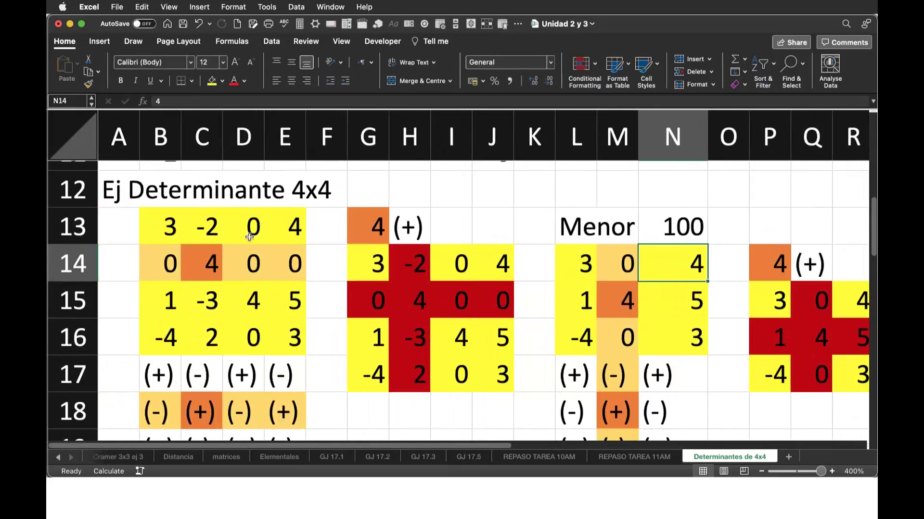
pyautogui.click(359, 173)
# Step: Enter =G13*N13 in G12 to get the determinant 400, and widen columns G and H
pyautogui.write('=')
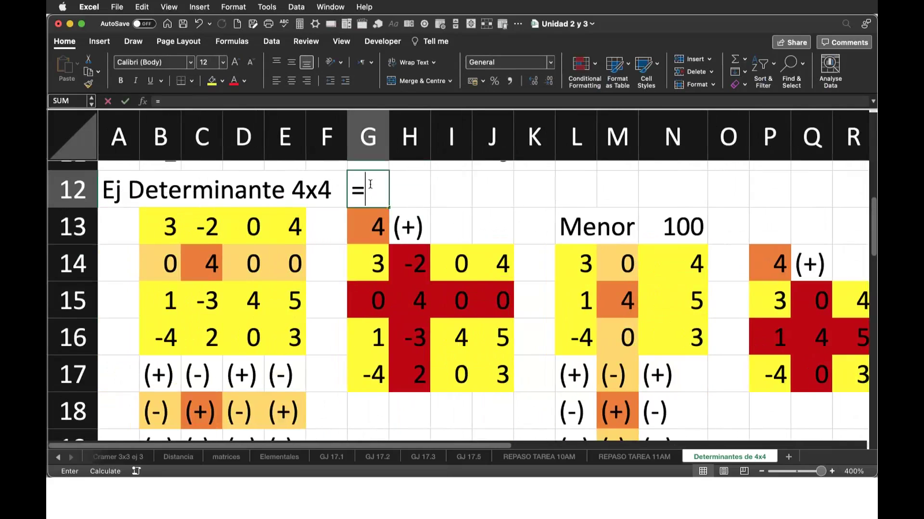
pyautogui.click(372, 229)
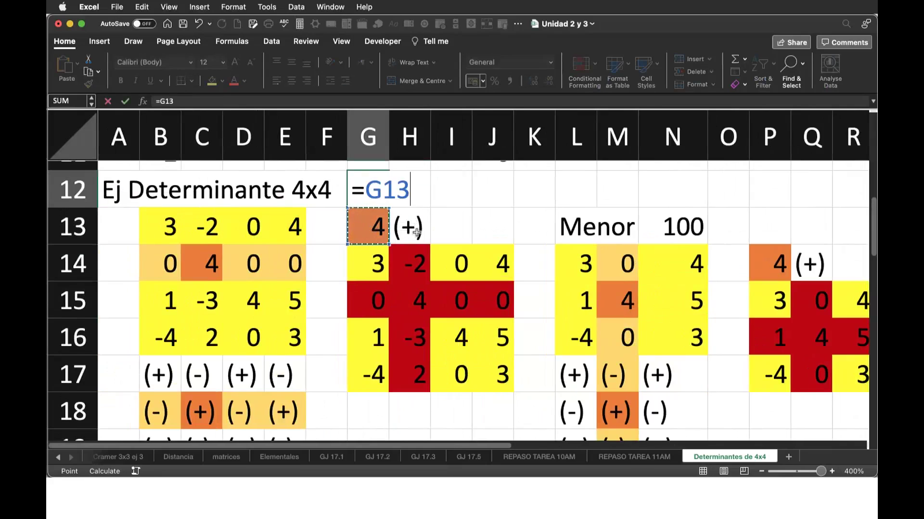
pyautogui.write('*')
pyautogui.click(677, 226)
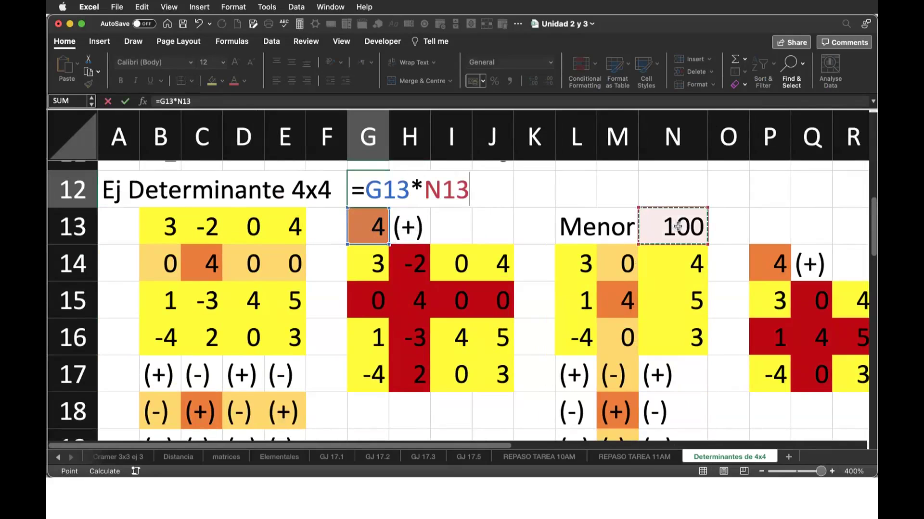
pyautogui.press('Return')
pyautogui.moveTo(398, 143); pyautogui.dragTo(412, 142)
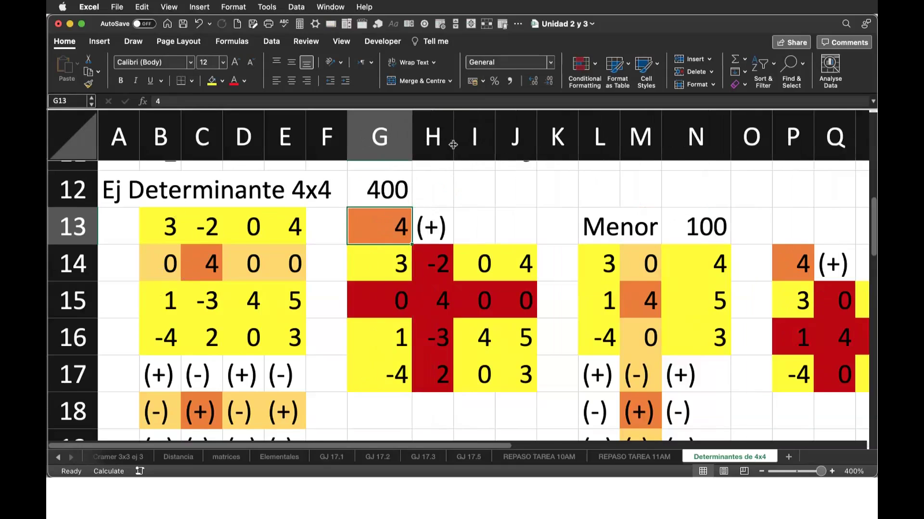
pyautogui.moveTo(453, 144); pyautogui.dragTo(467, 145)
# Step: Verify the determinant with =MDETERM(B13:E16) in H12
pyautogui.click(449, 186)
pyautogui.write('=mde')
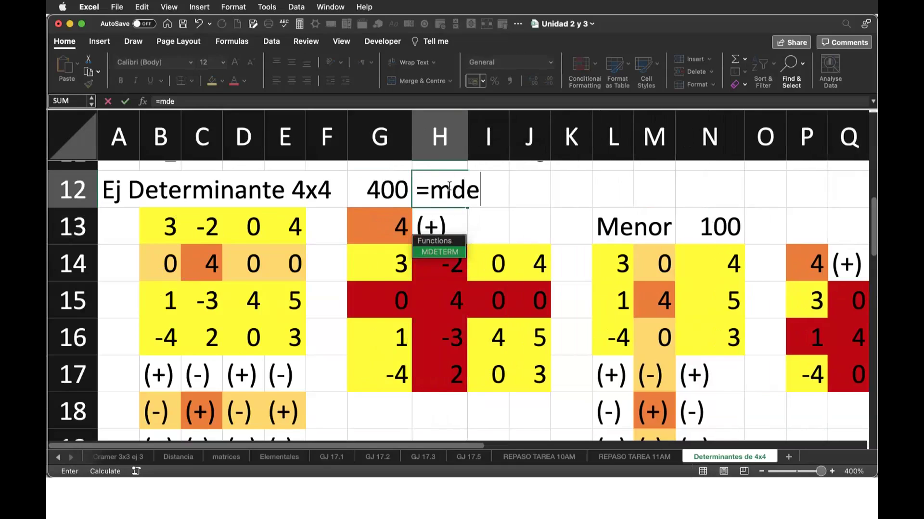
pyautogui.doubleClick(445, 252)
pyautogui.moveTo(159, 226); pyautogui.dragTo(290, 338)
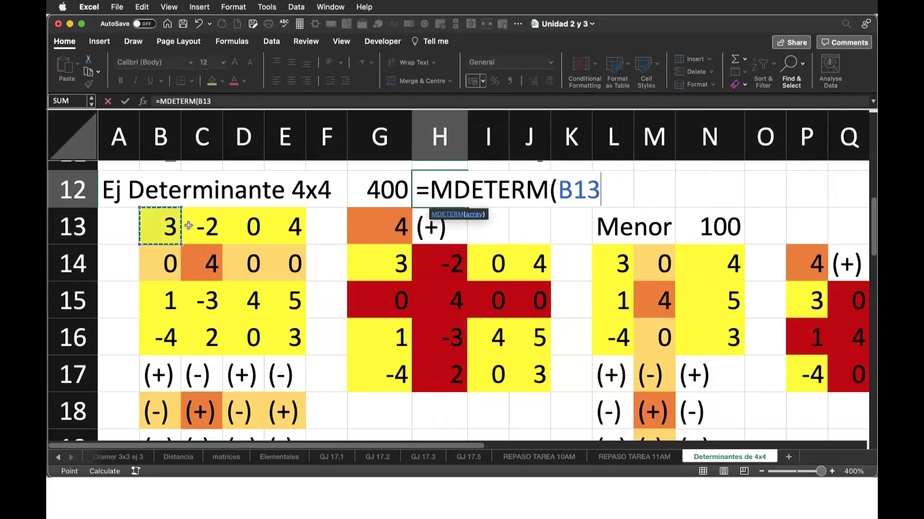
pyautogui.write(')')
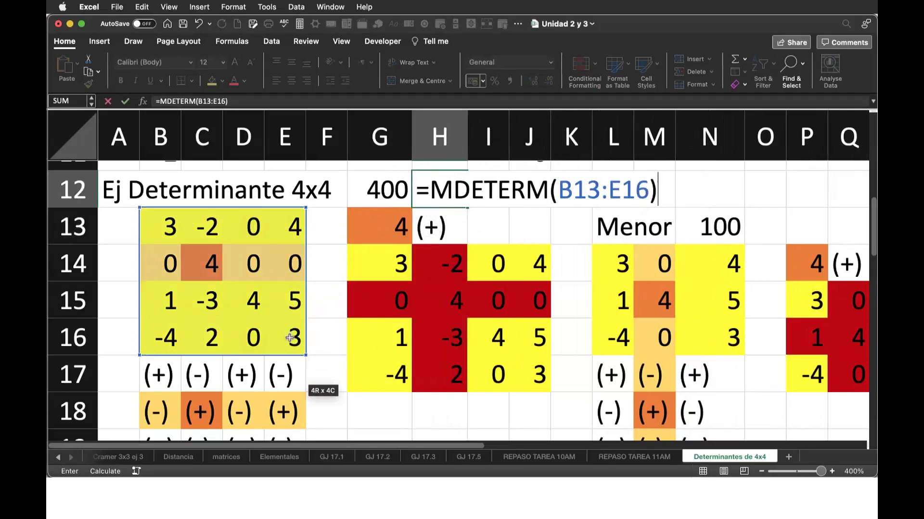
pyautogui.press('Return')
# Step: Give both 400 results in G12:H12 a light blue fill
pyautogui.click(382, 191)
pyautogui.moveTo(384, 191); pyautogui.dragTo(435, 194)
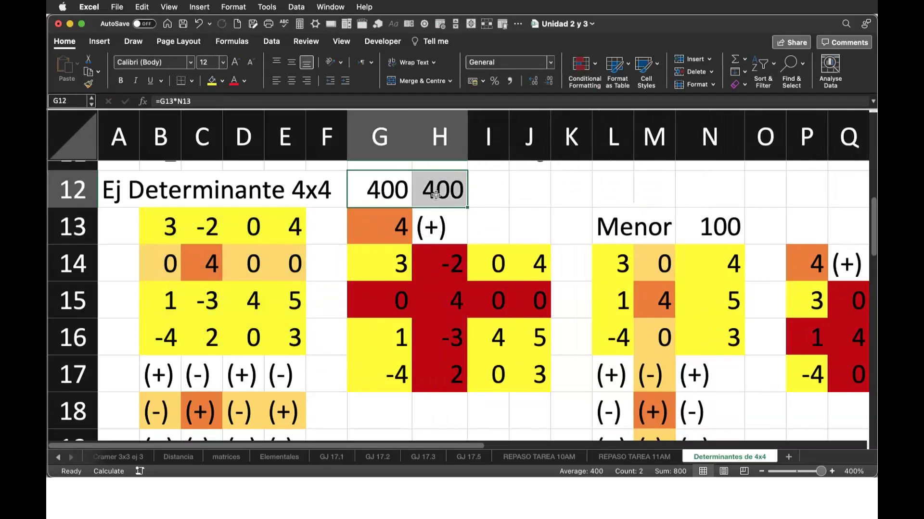
pyautogui.click(222, 80)
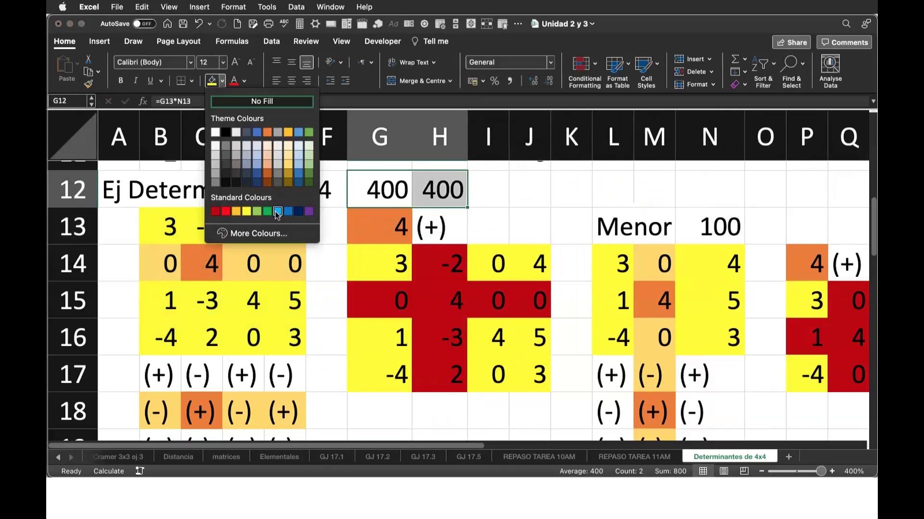
pyautogui.click(278, 212)
pyautogui.click(358, 294)
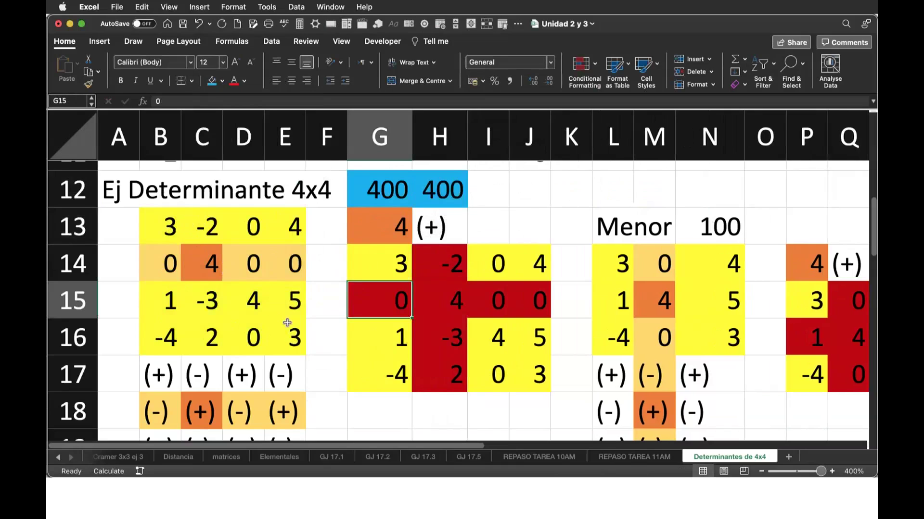
pyautogui.click(334, 347)
pyautogui.scroll(-1, 381, 361)
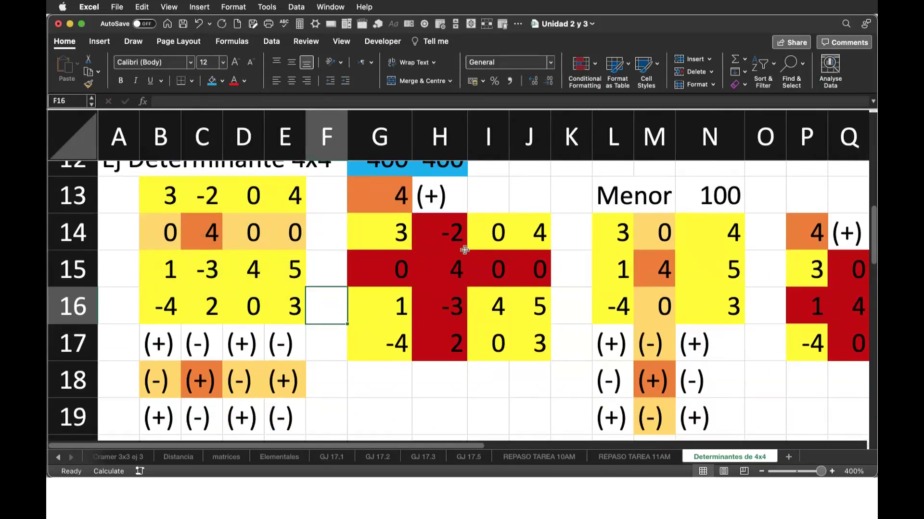
pyautogui.scroll(1, 532, 287)
pyautogui.scroll(1, 531, 287)
pyautogui.scroll(-1, 532, 287)
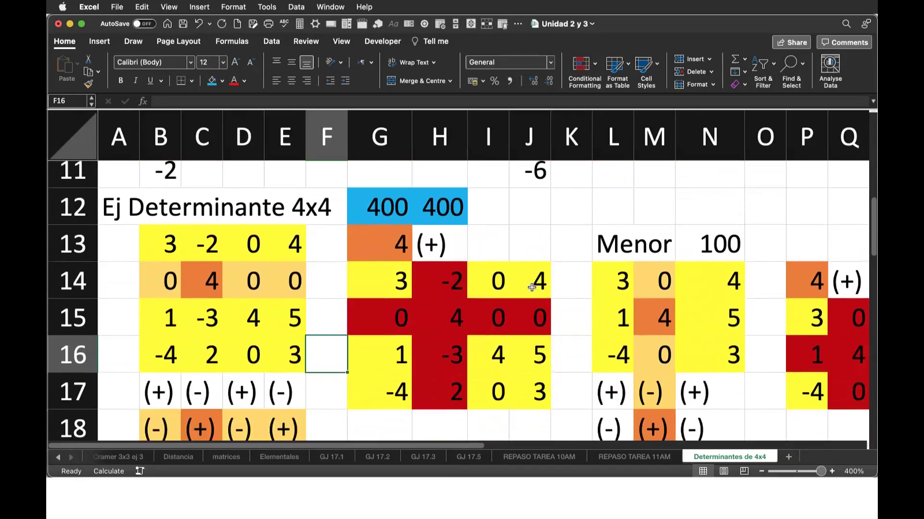
pyautogui.scroll(-1, 531, 287)
pyautogui.scroll(-1, 531, 288)
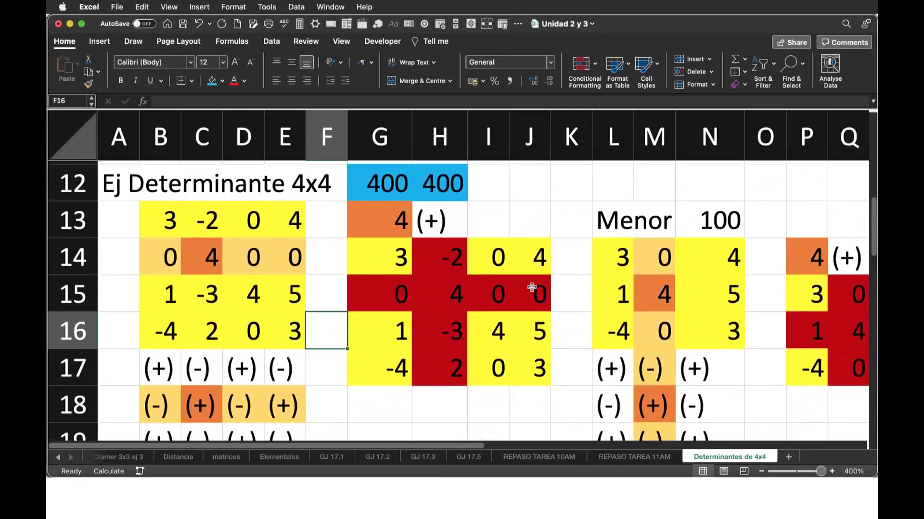
pyautogui.hscroll(4, 579, 284)
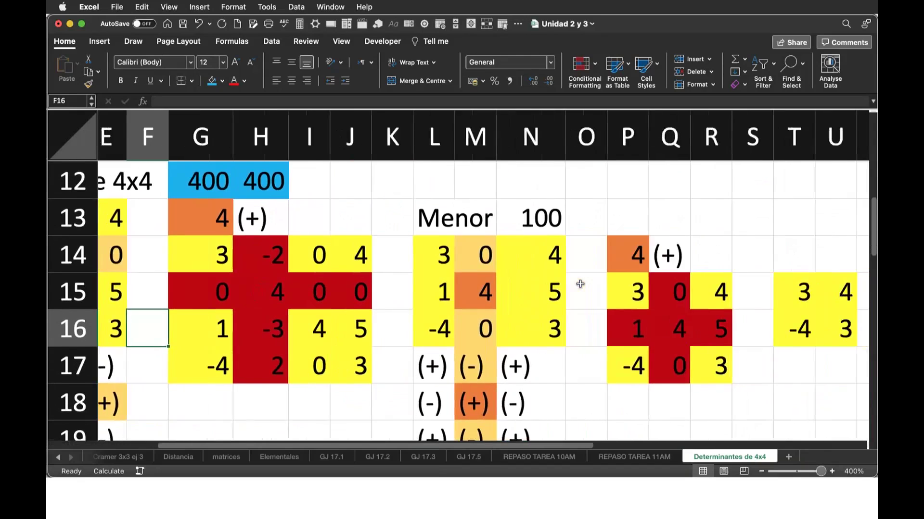
pyautogui.hscroll(3, 580, 284)
pyautogui.hscroll(1, 580, 284)
pyautogui.hscroll(-8, 580, 284)
pyautogui.scroll(1, 580, 284)
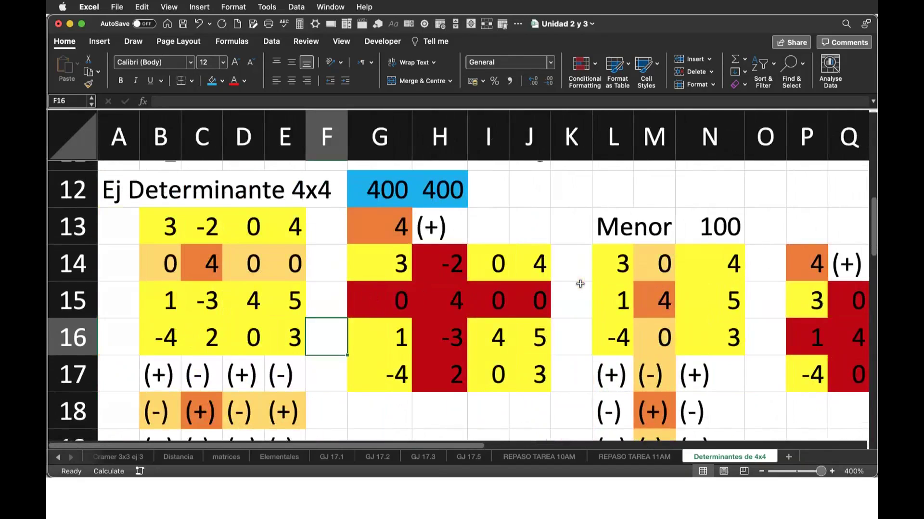
pyautogui.scroll(-1, 580, 284)
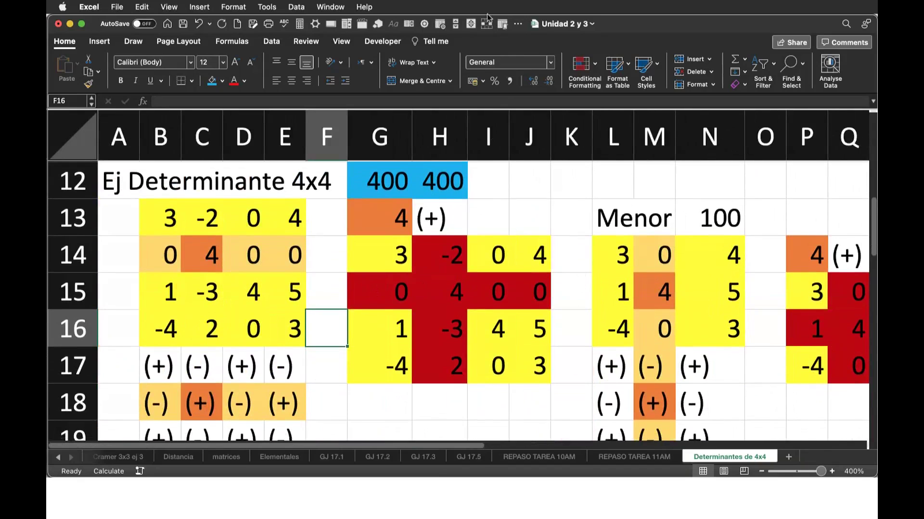